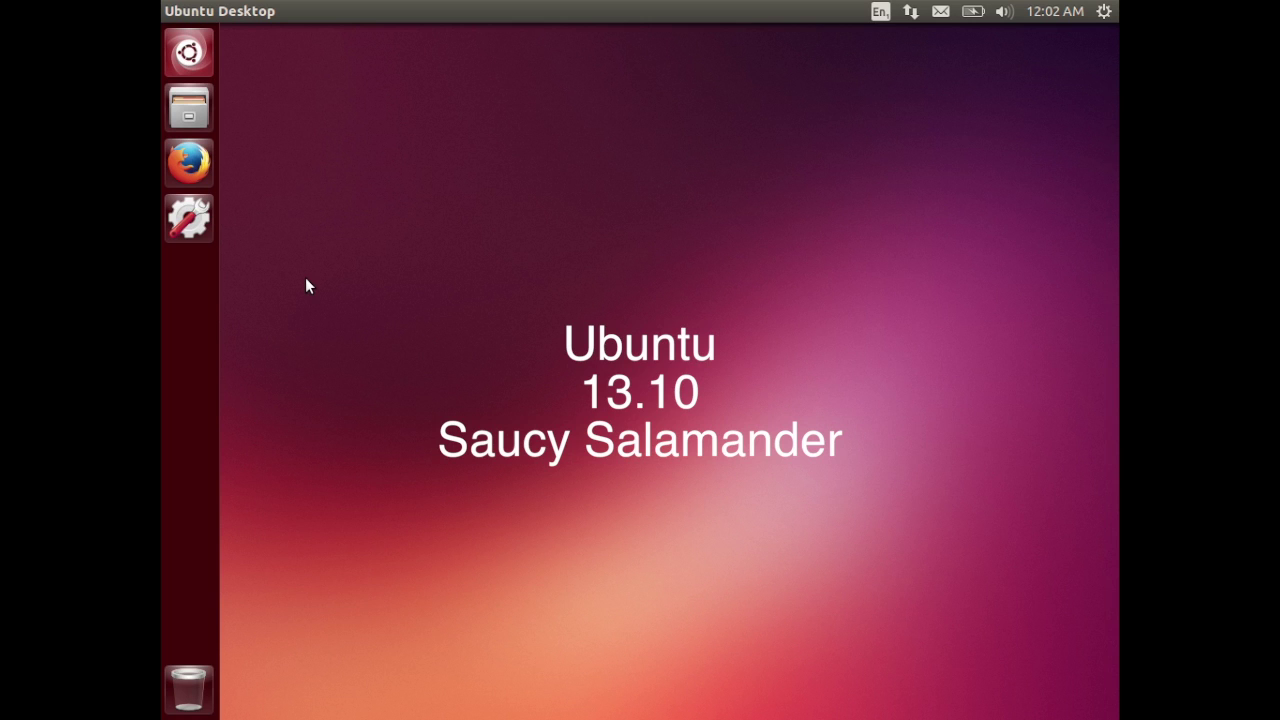
Launch Firefox maximized and load wiki.paparazziuav.org
click(201, 167)
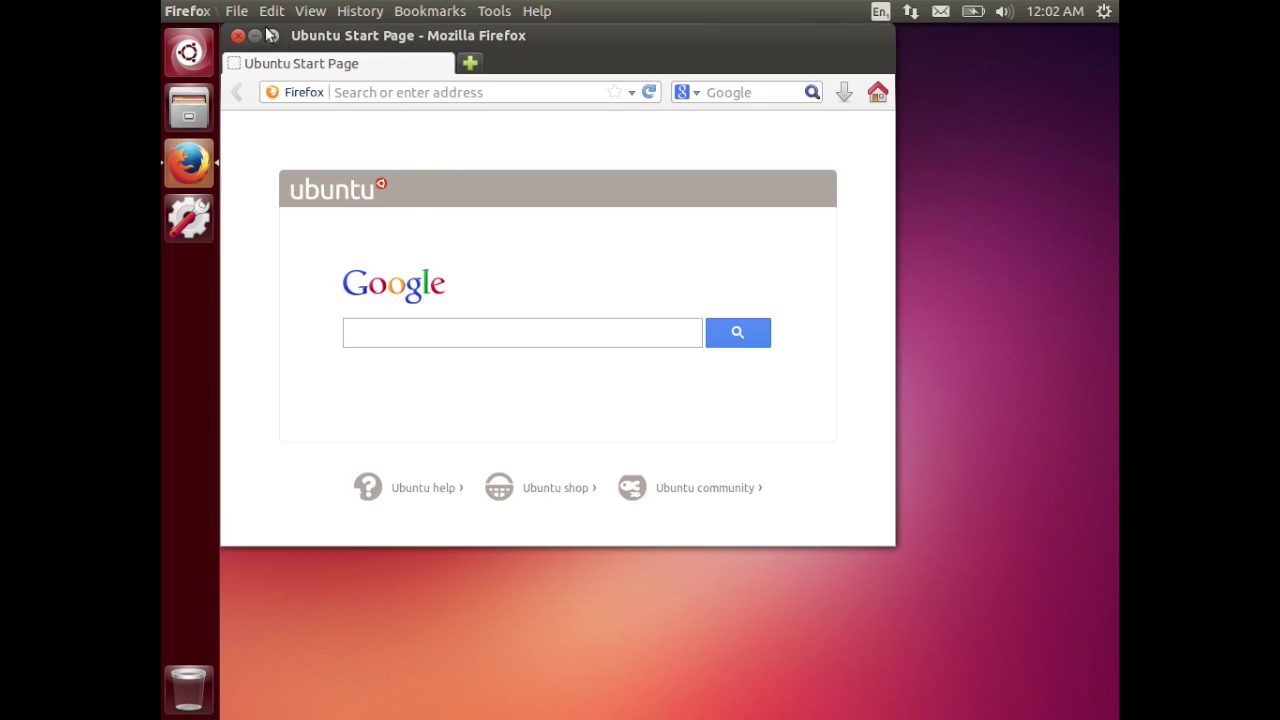
double_click(272, 36)
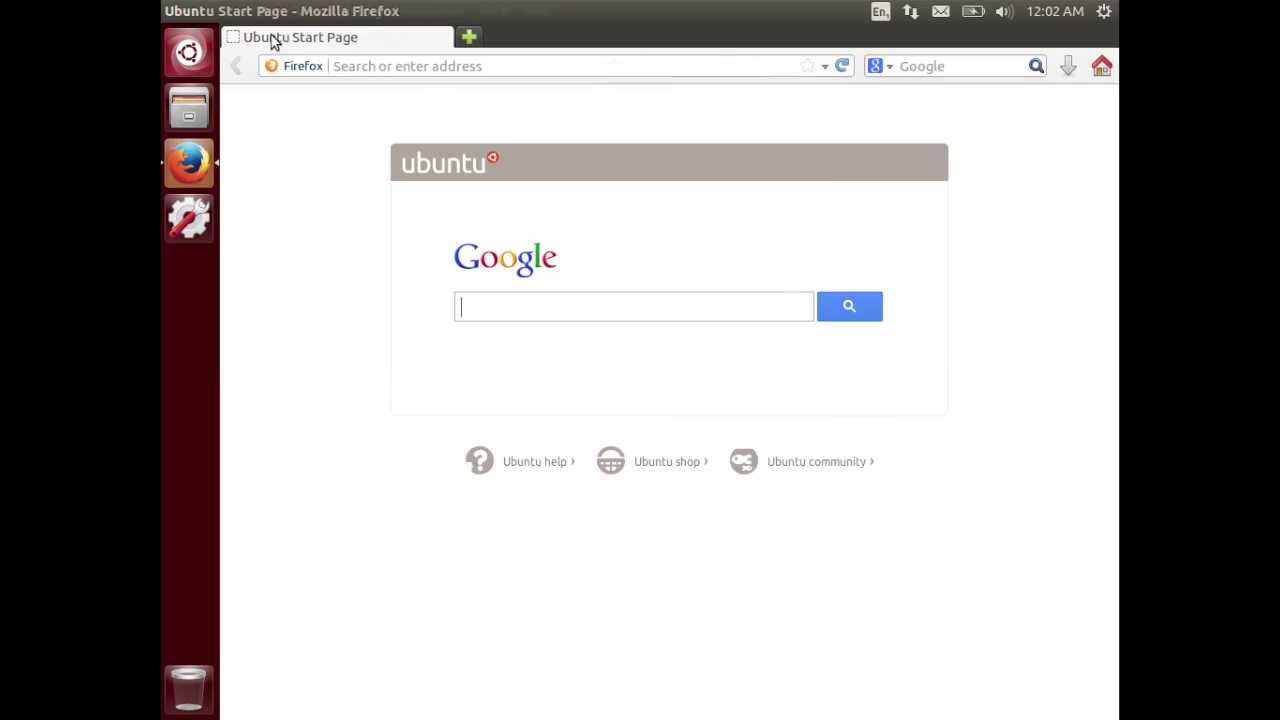
click(384, 66)
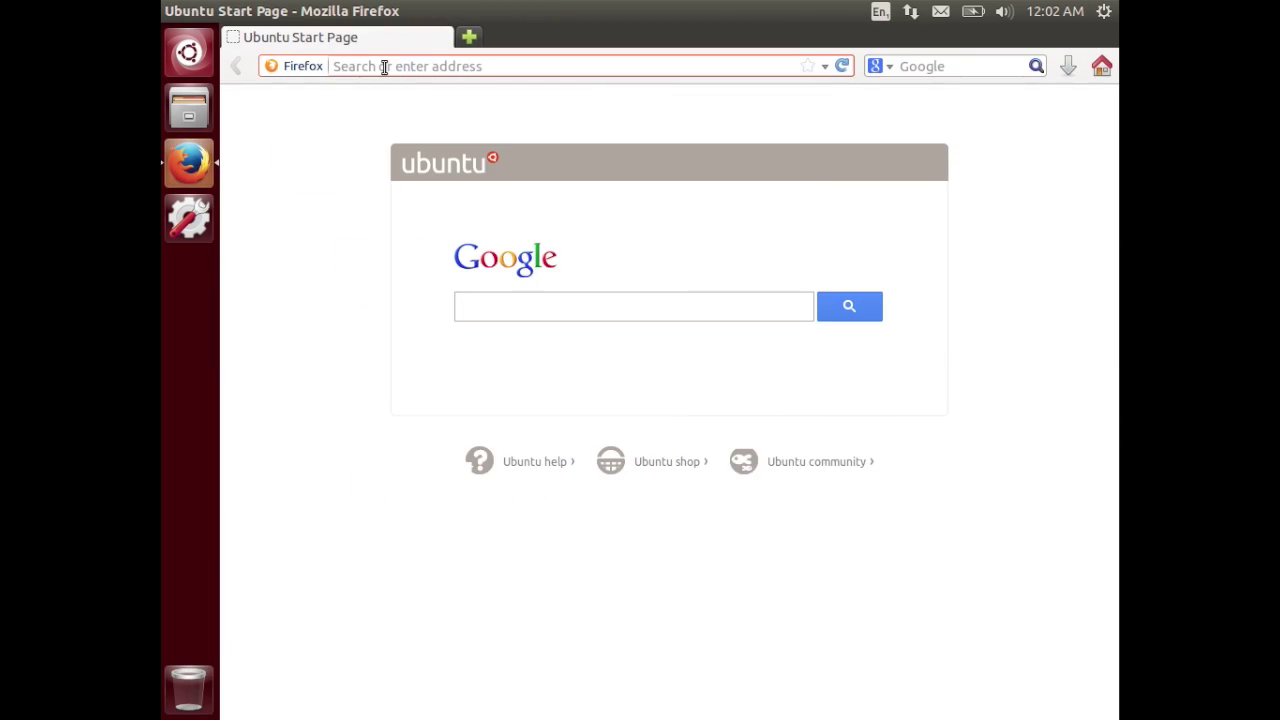
text(wiki.paparazziu)
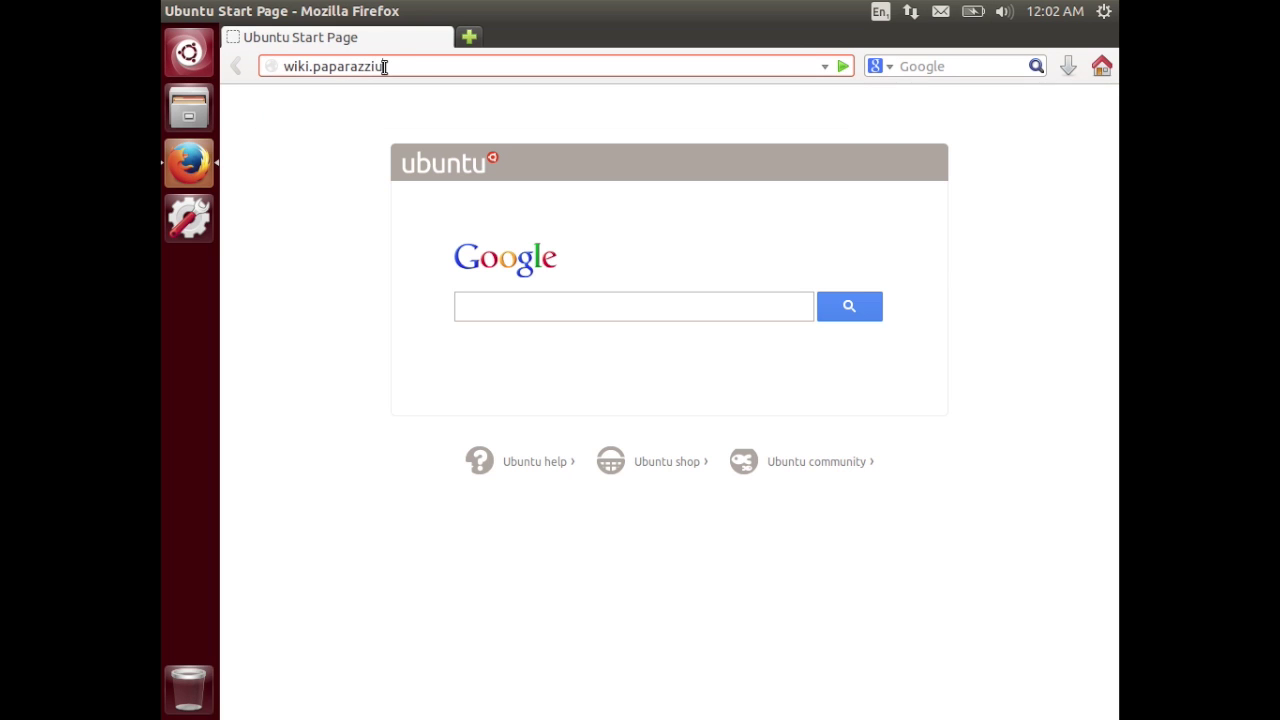
text(av.org)
key(Return)
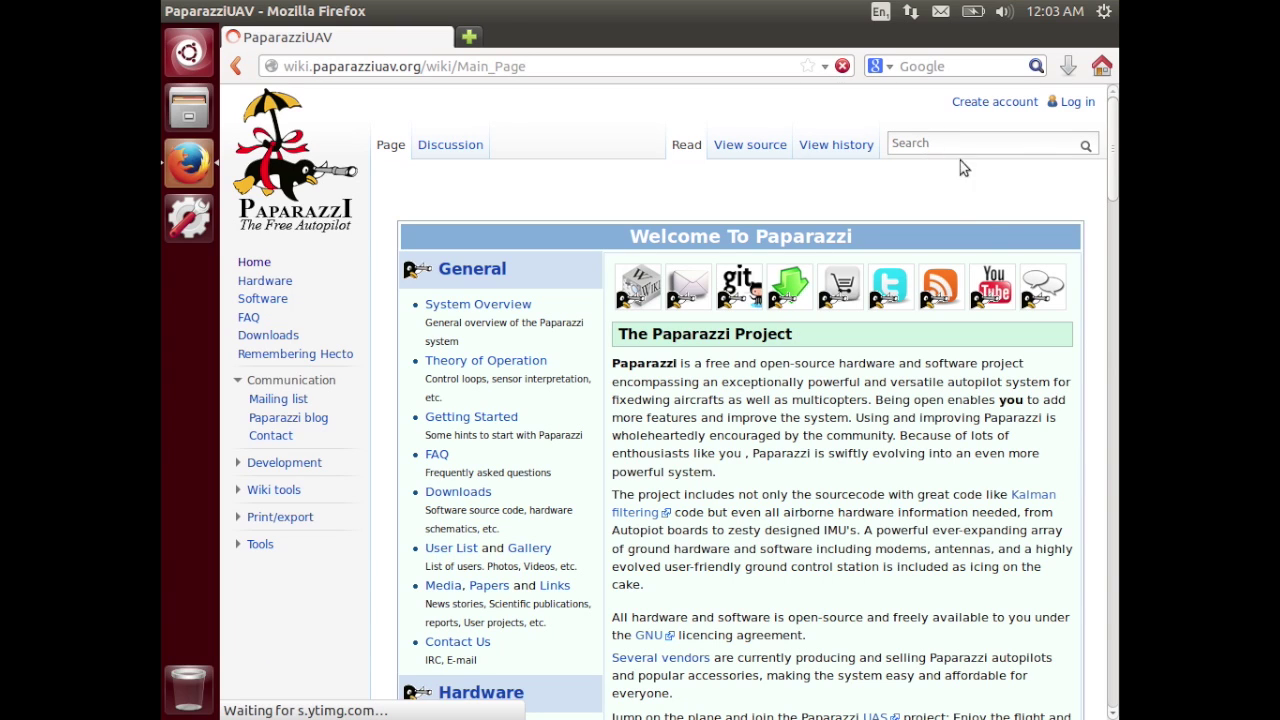
Search the wiki for 'Installation' and open the Installation/Linux page
click(941, 142)
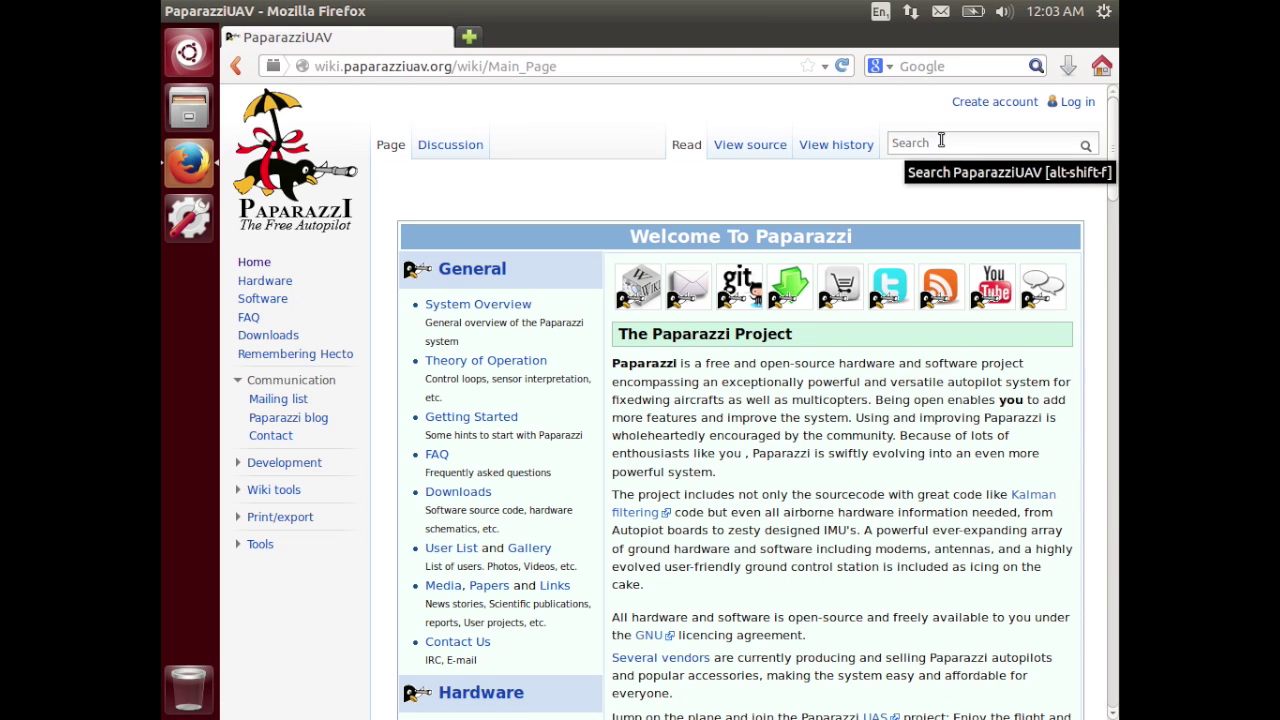
text(Instal)
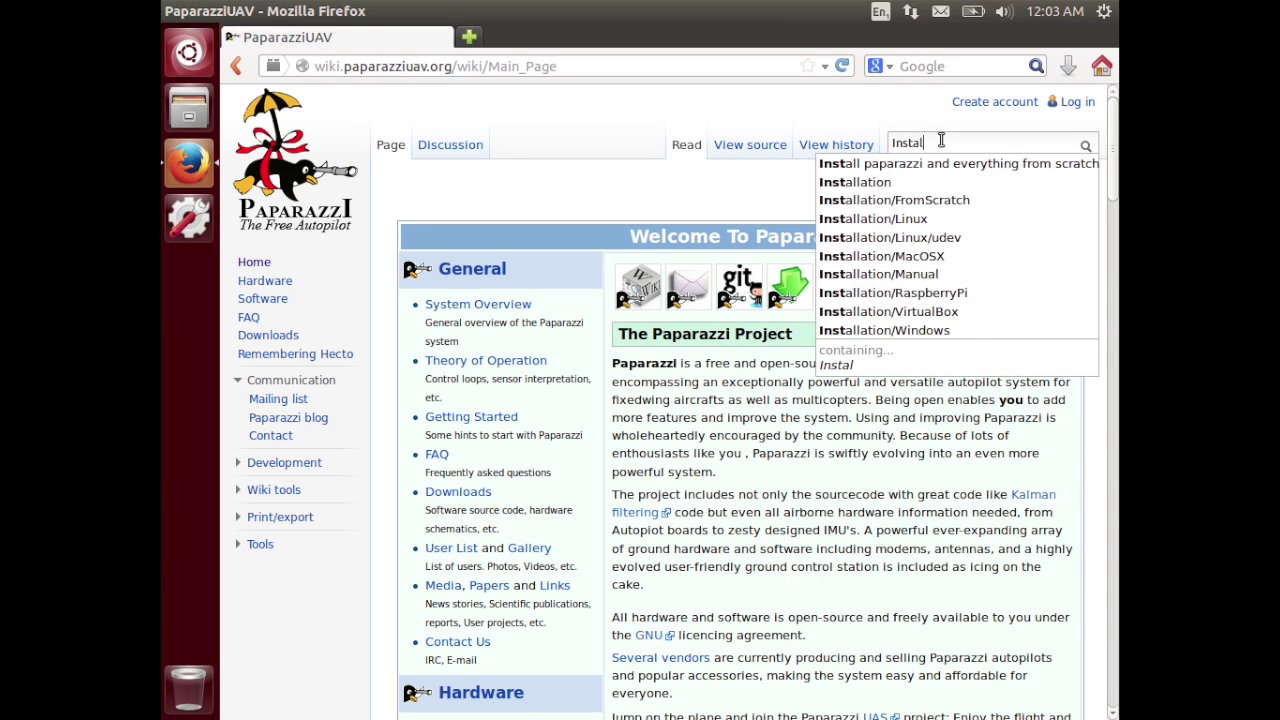
text(lation)
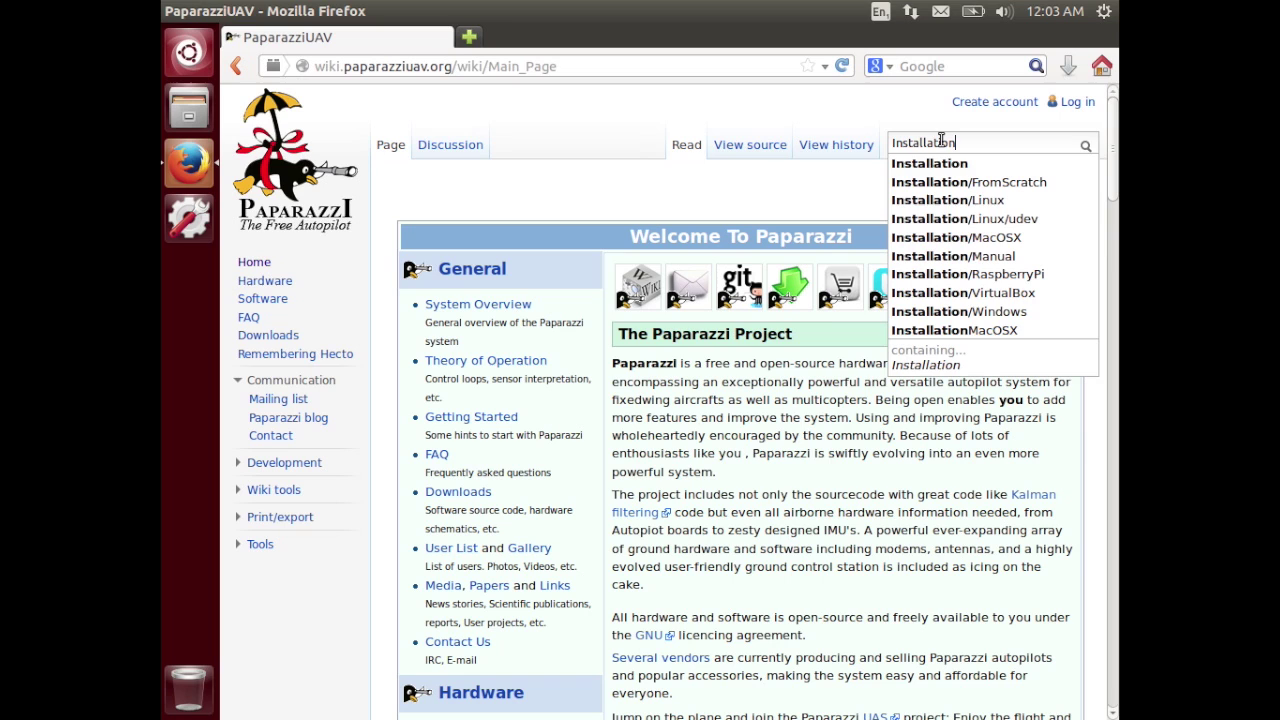
key(Down)
key(Down)
key(Down)
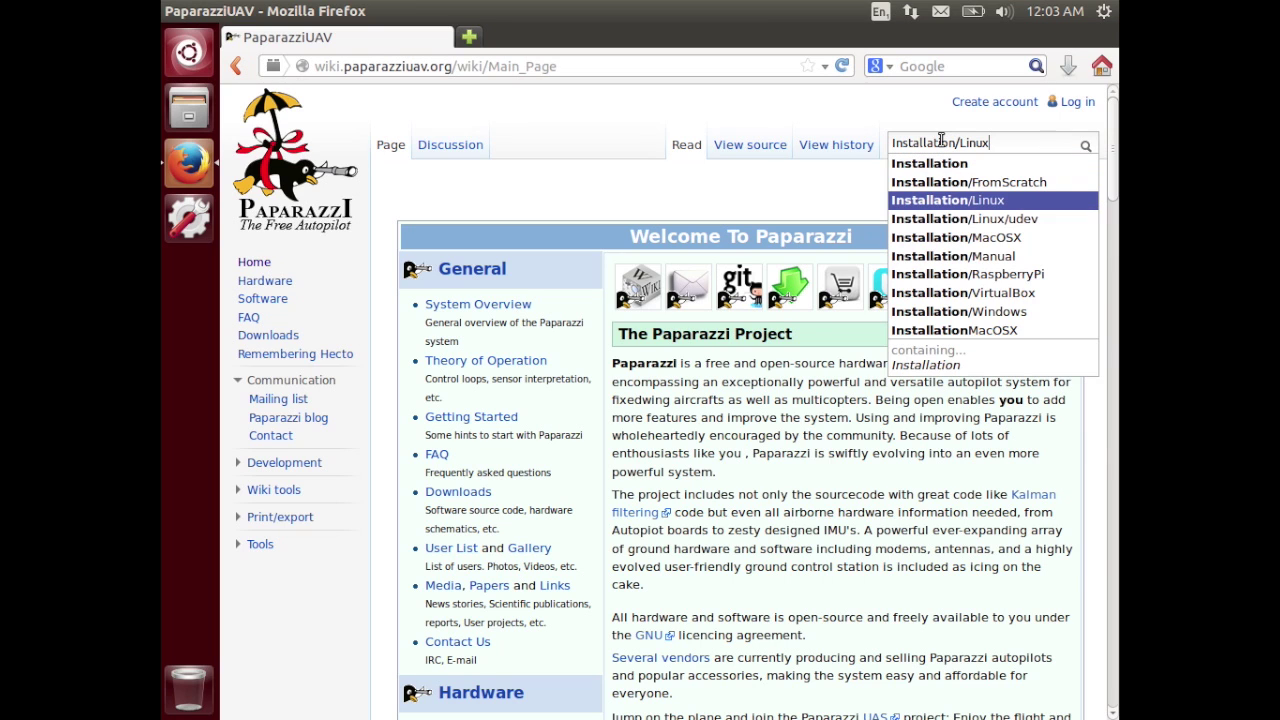
key(Return)
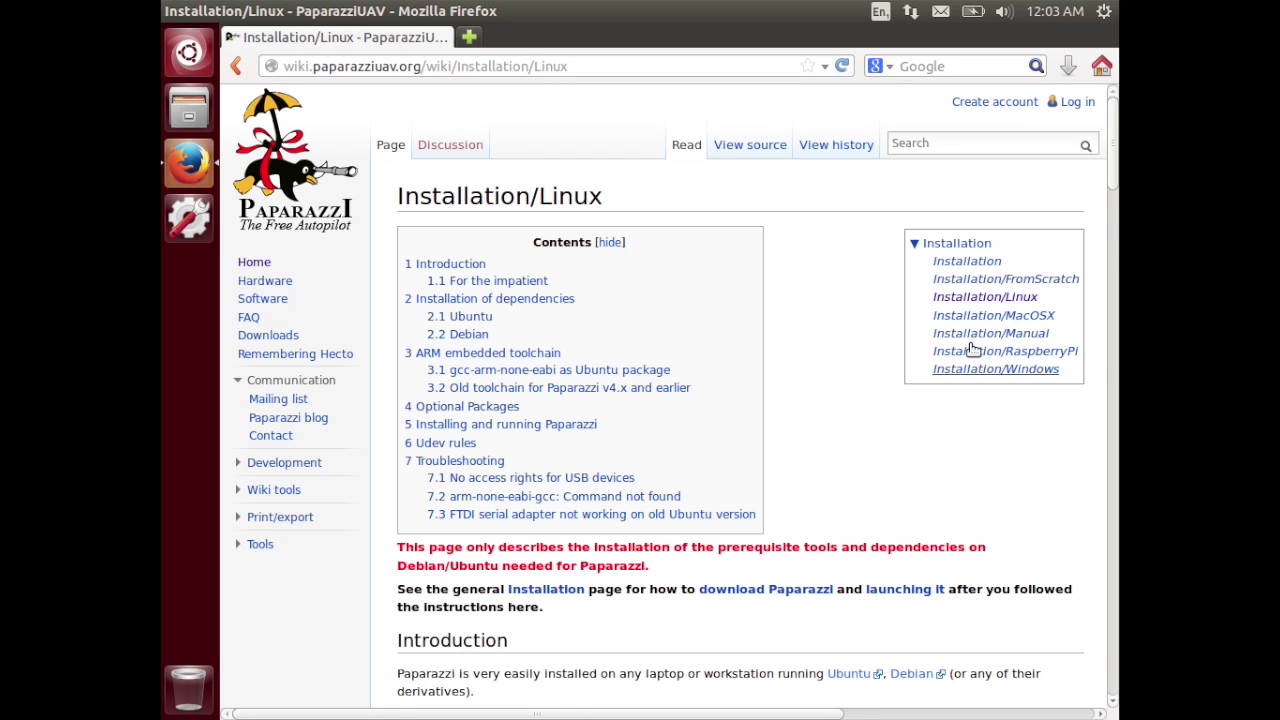
drag(1111, 157, 1109, 106)
mouse_move(258, 20)
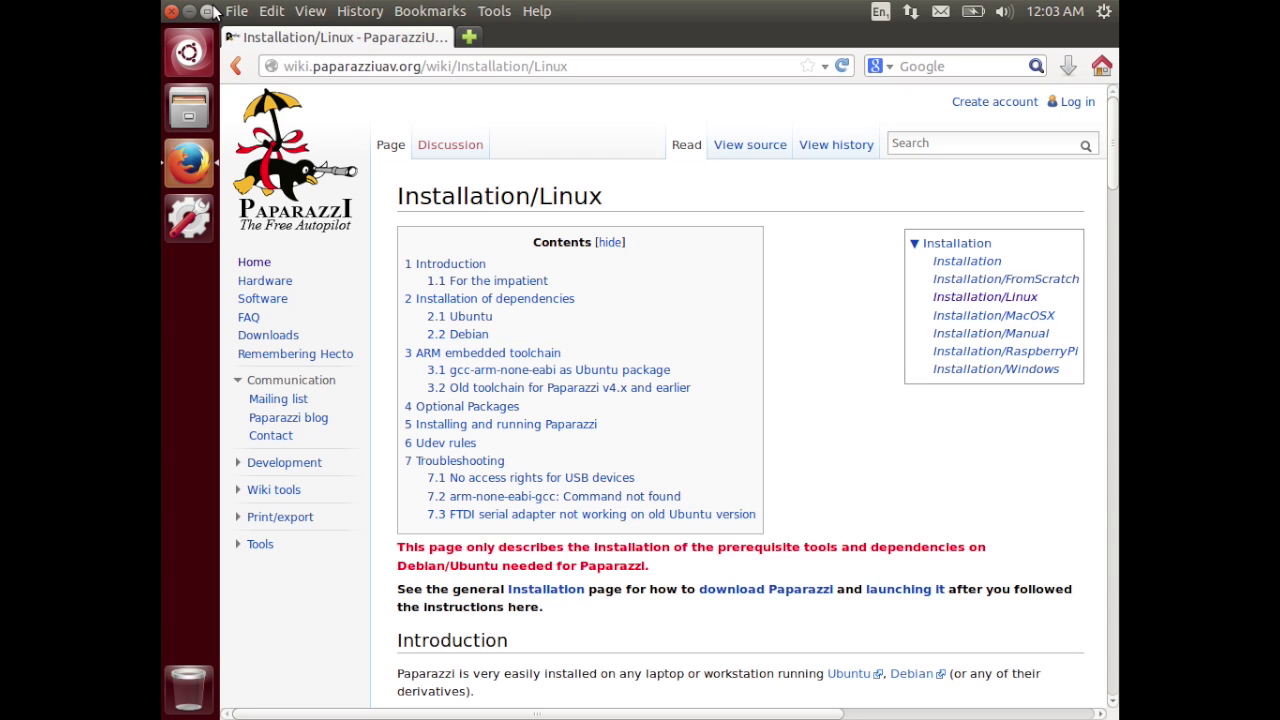
Minimize Firefox and start a maximized Terminal found by searching 'terminal' in the Dash
click(189, 12)
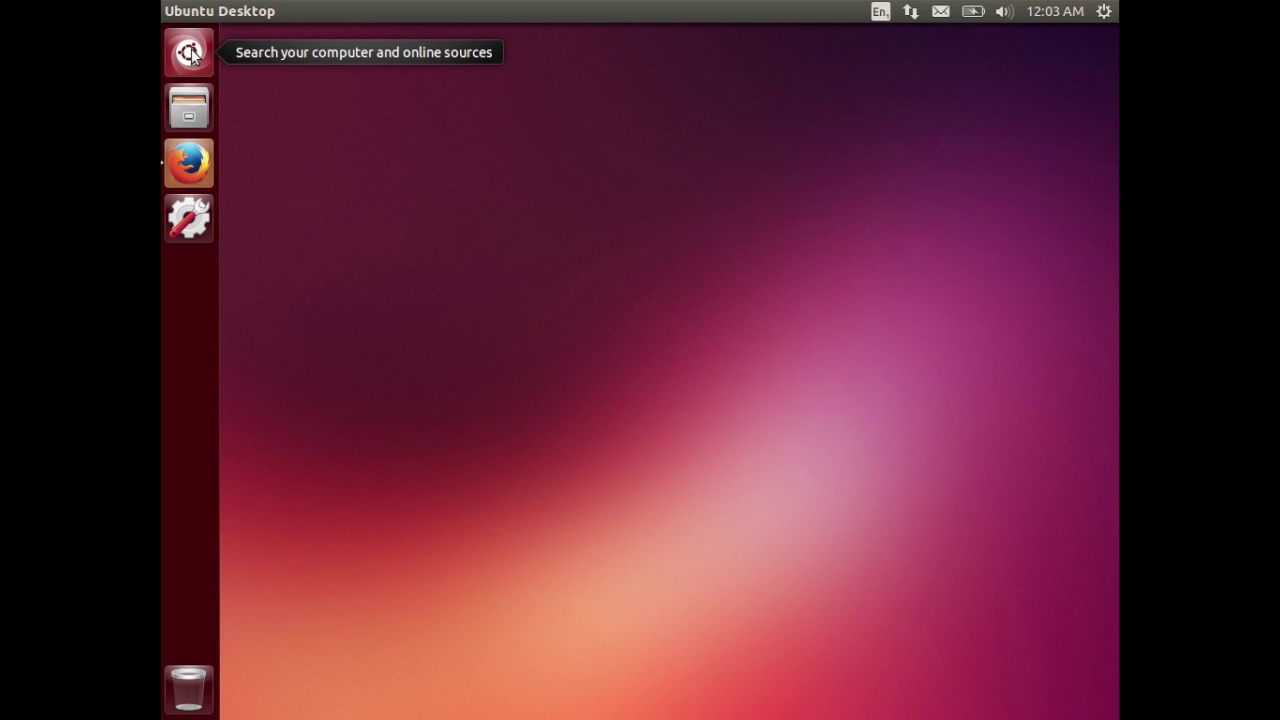
click(189, 53)
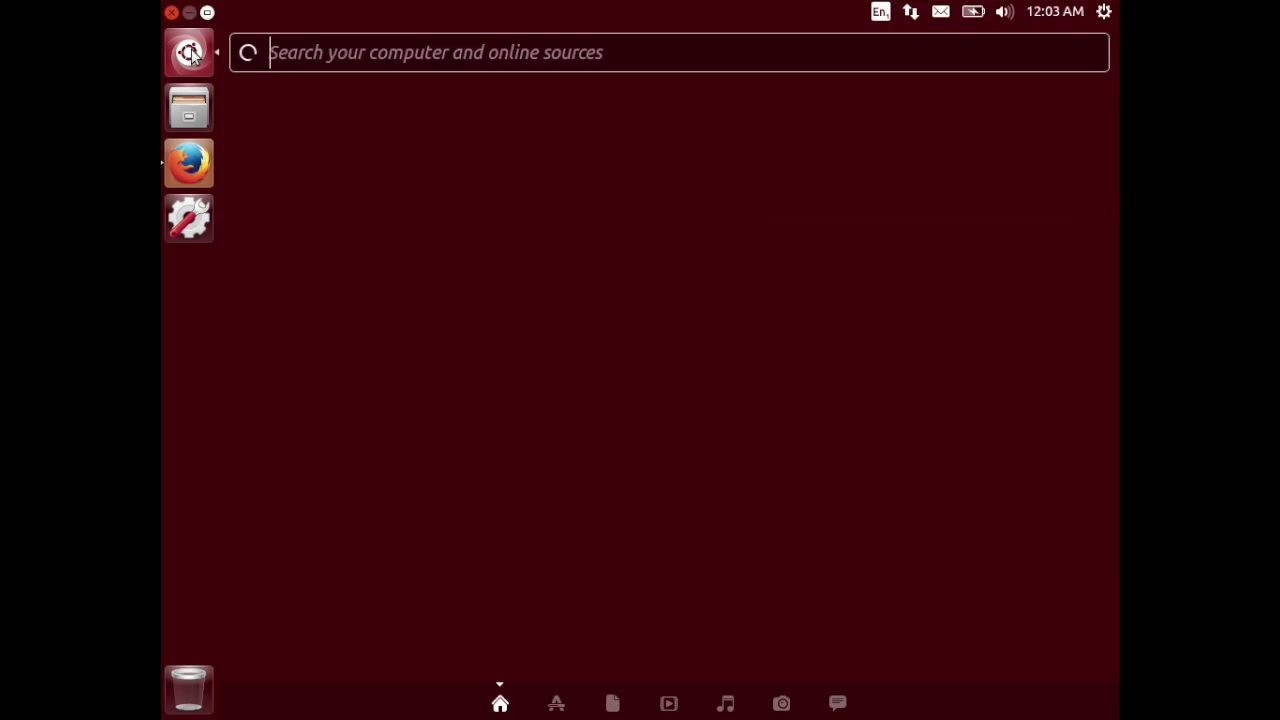
text(terminal)
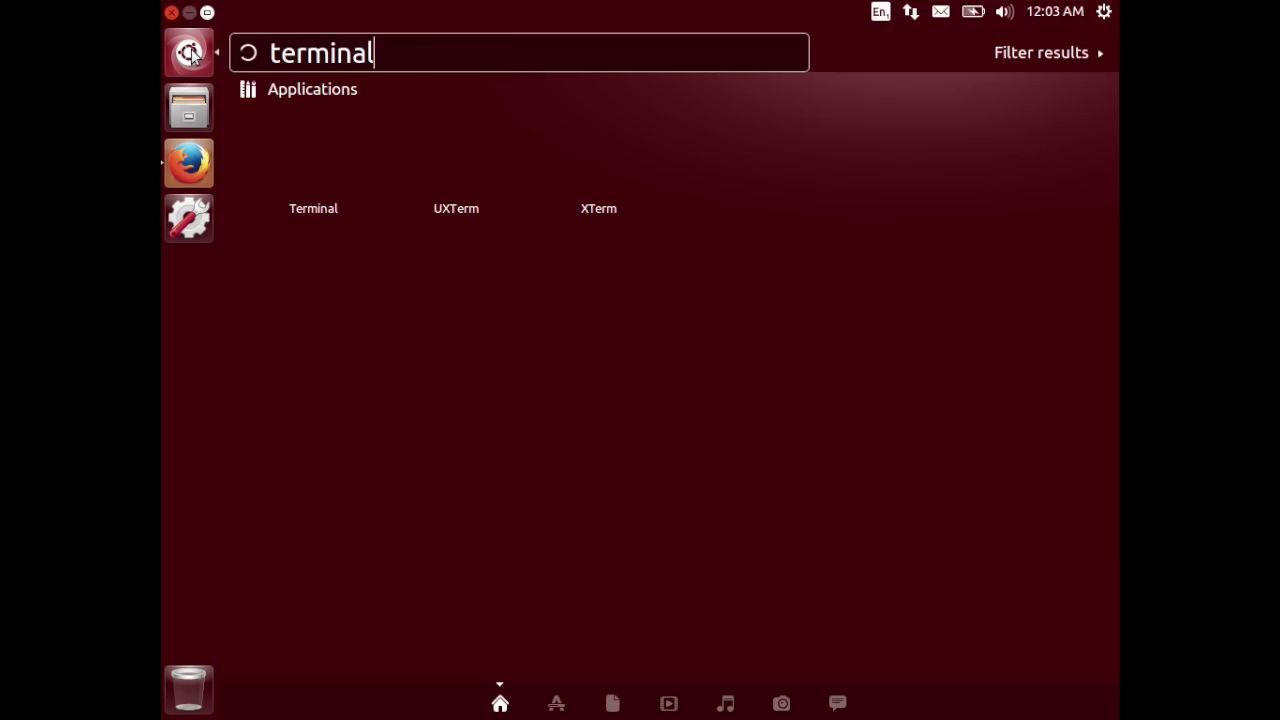
key(Return)
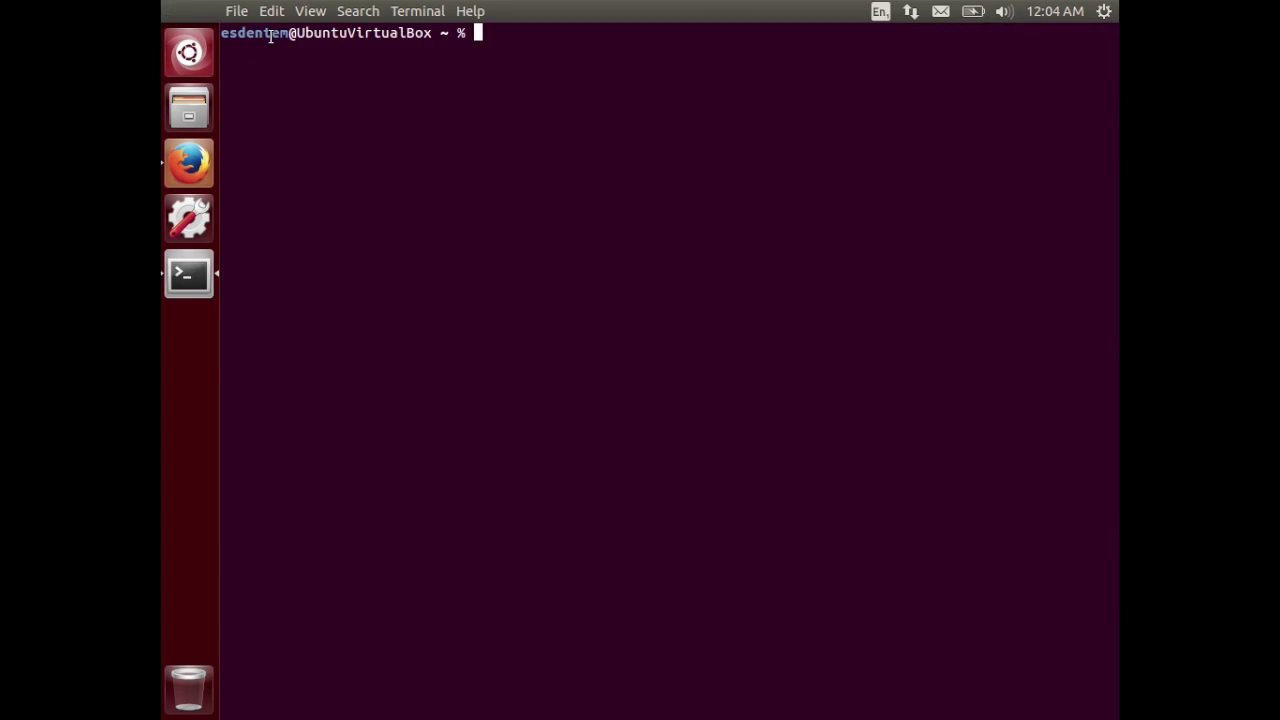
click(271, 35)
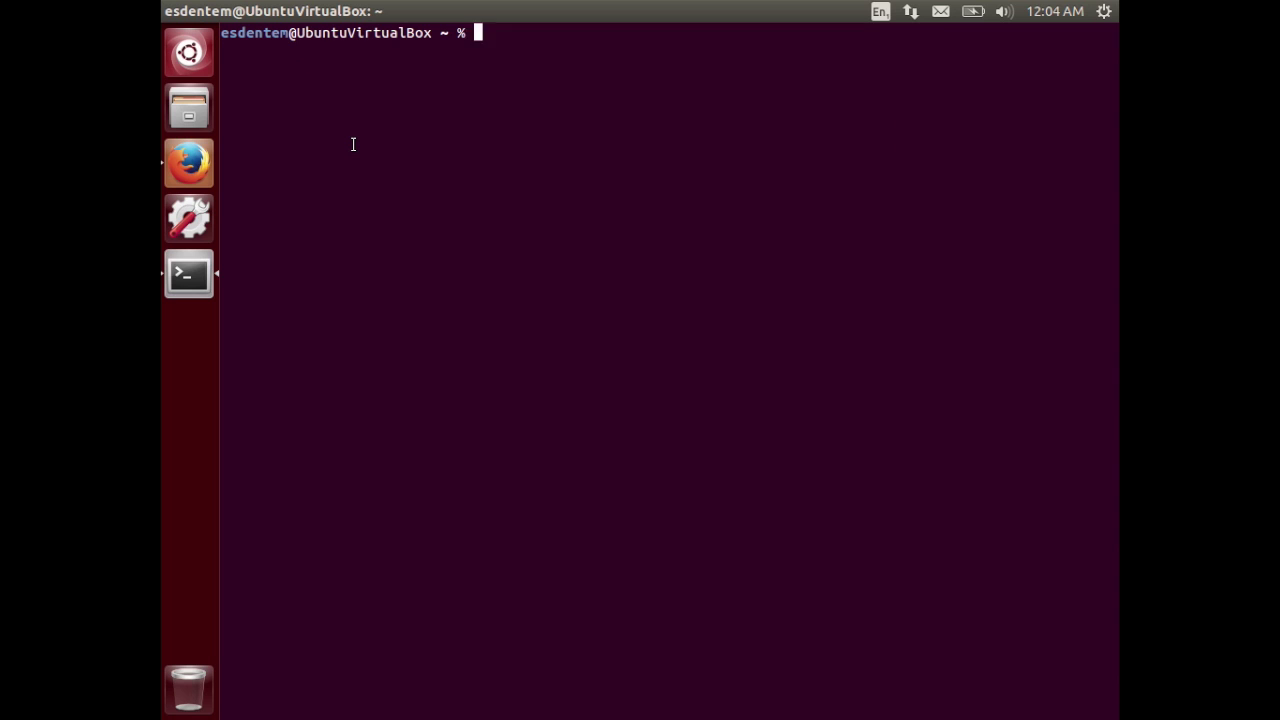
Add the ppa:paparazzi-uav/ppa repository with sudo add-apt-repository, confirming with the password
text(sudo add-apt-)
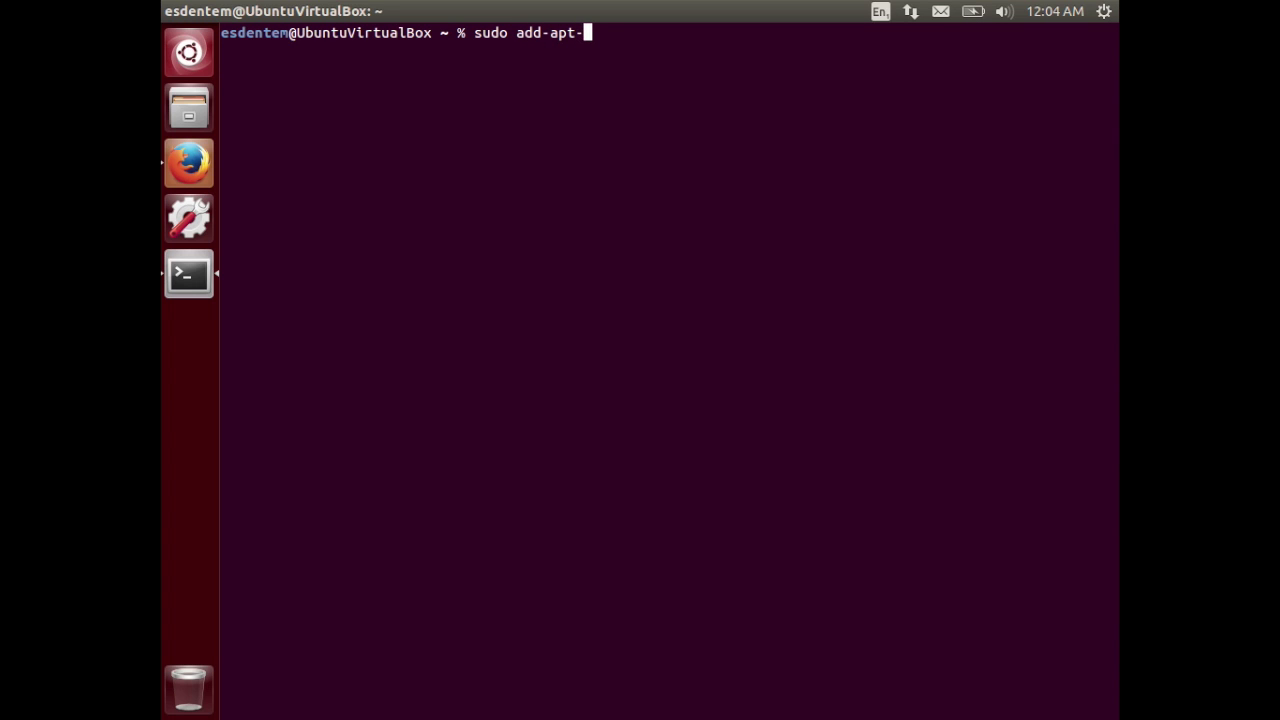
text(repository)
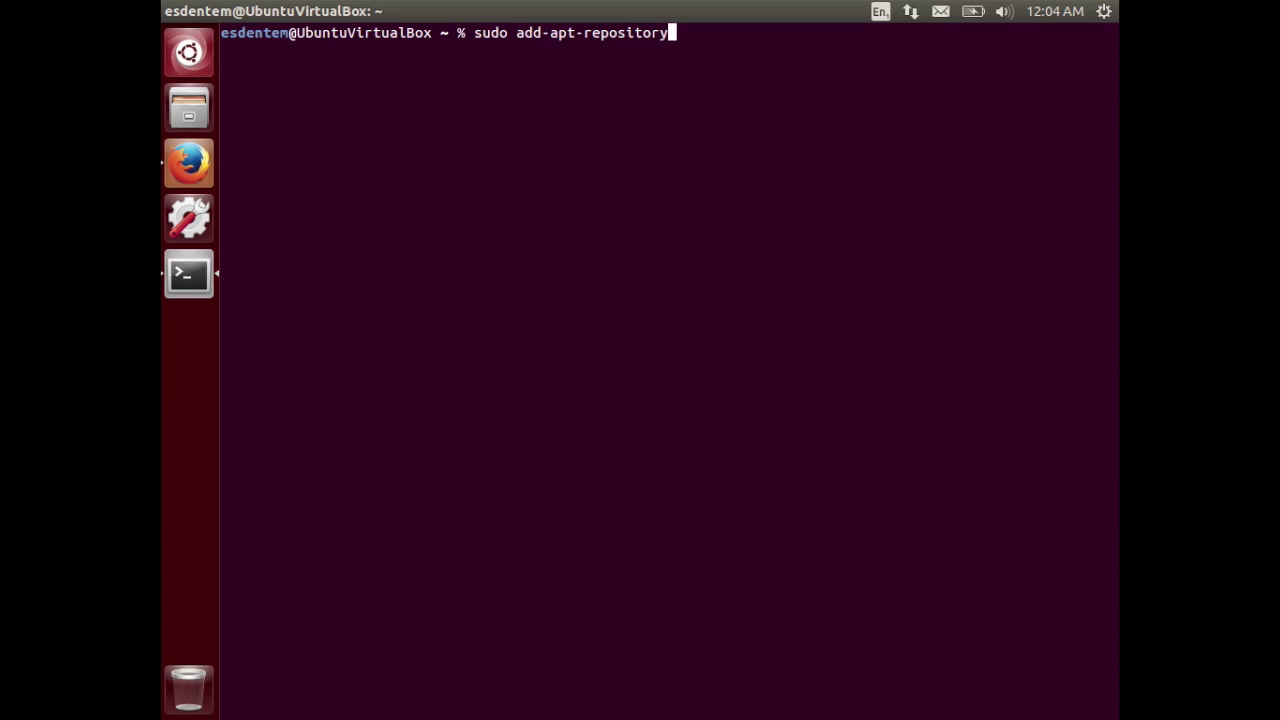
text( ppa:paparazzi-ua)
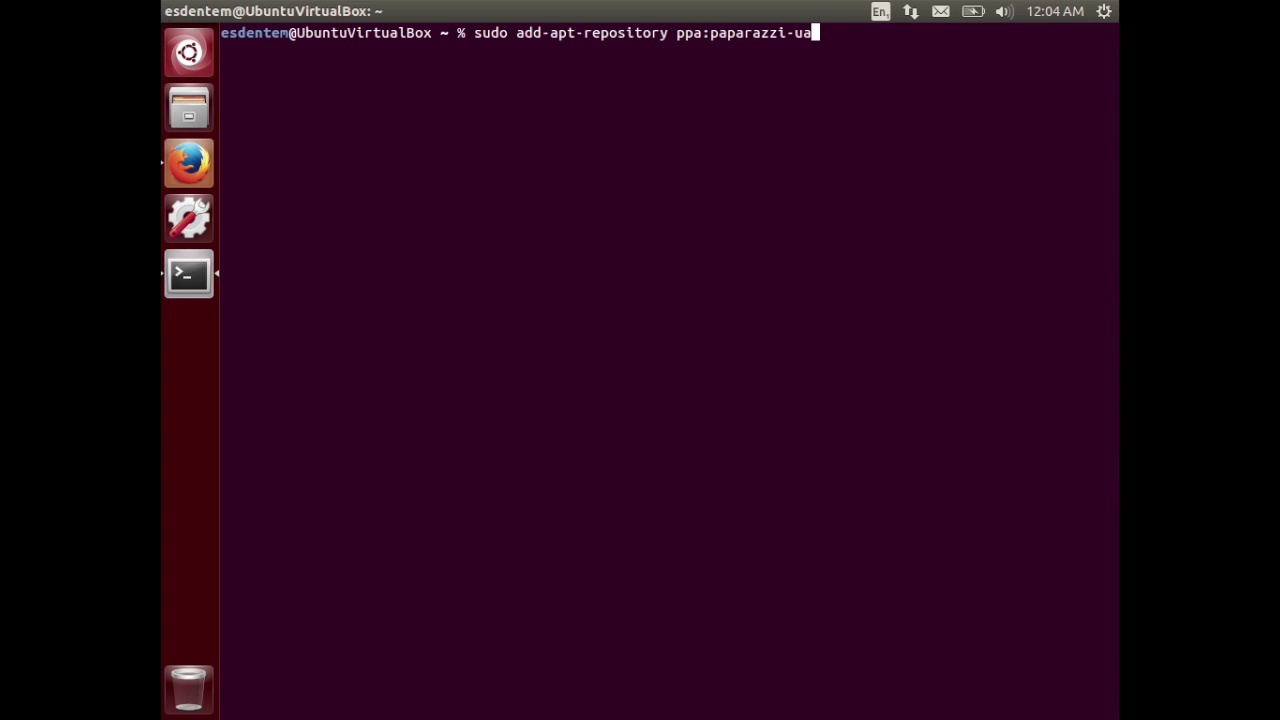
text(v/ppa)
key(Return)
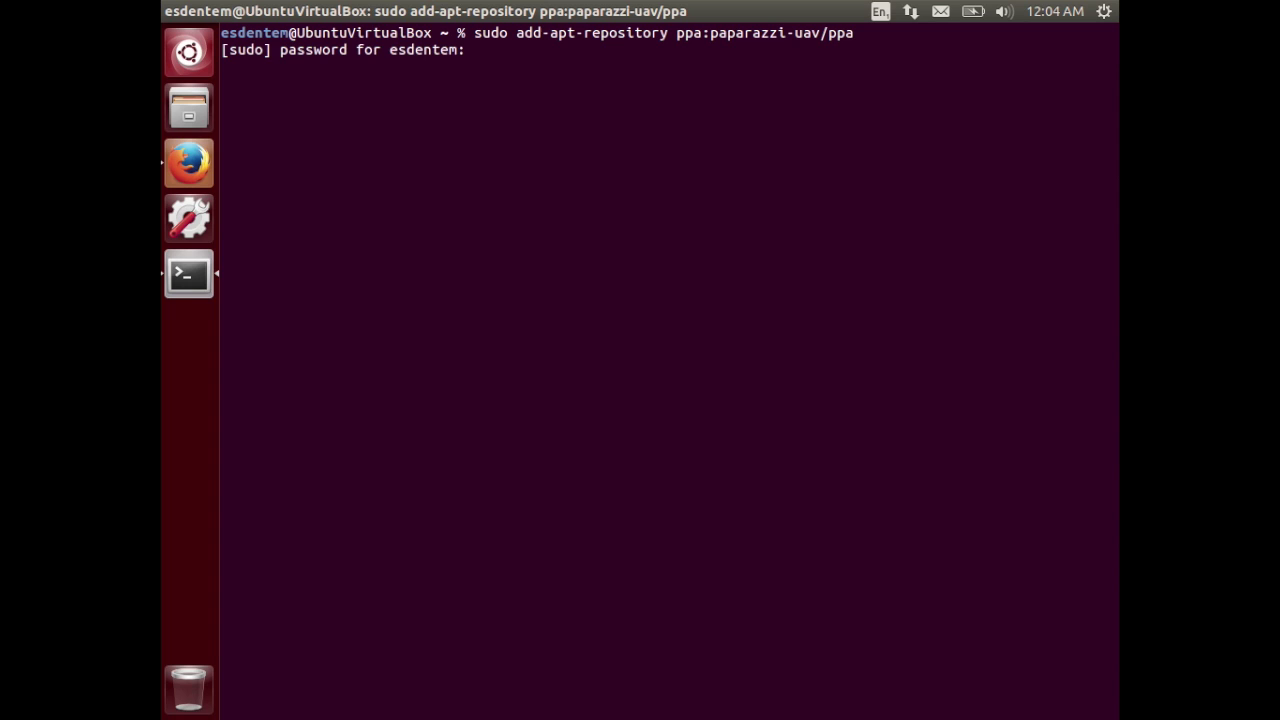
key(Return)
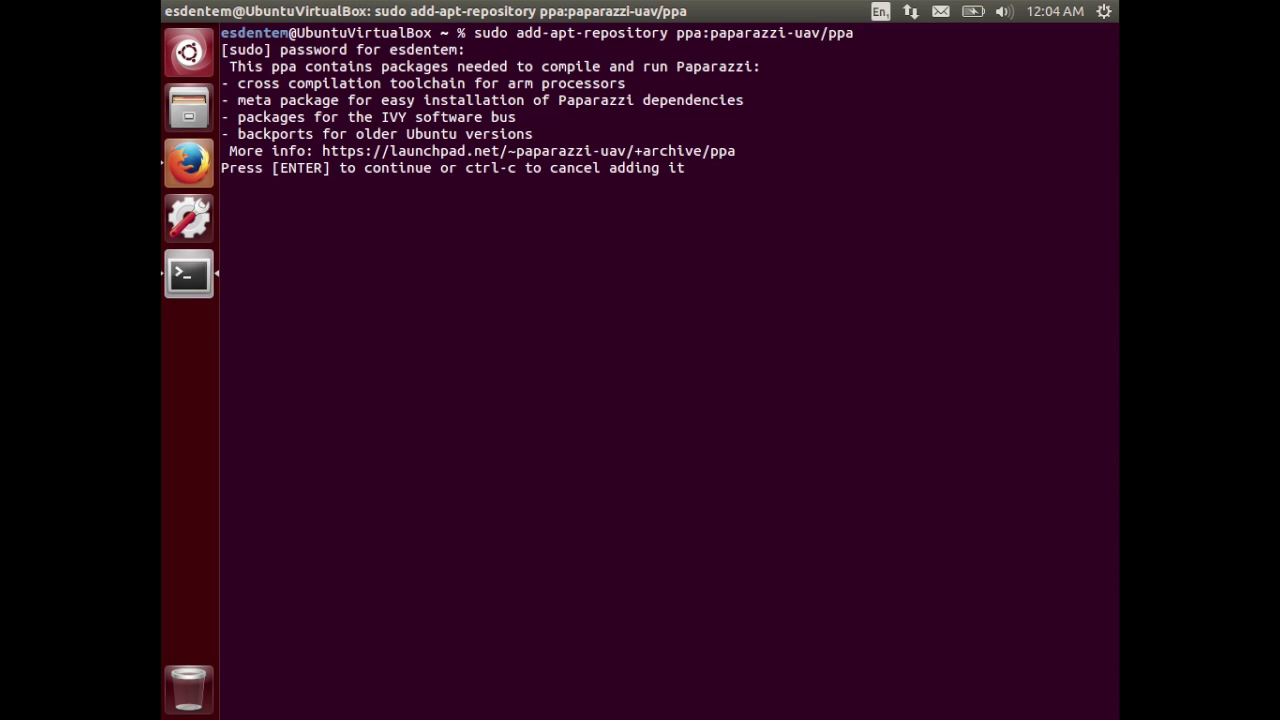
key(Return)
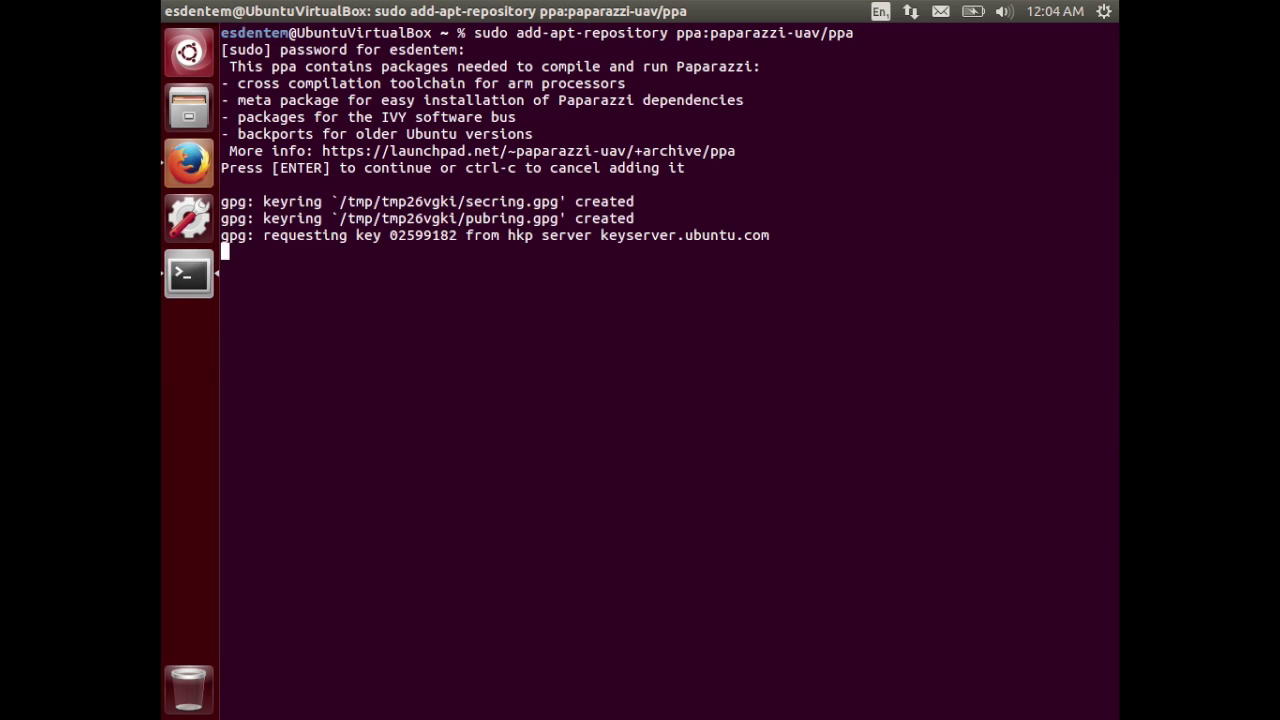
Refresh the package lists with sudo apt-get update
text(sudo apt)
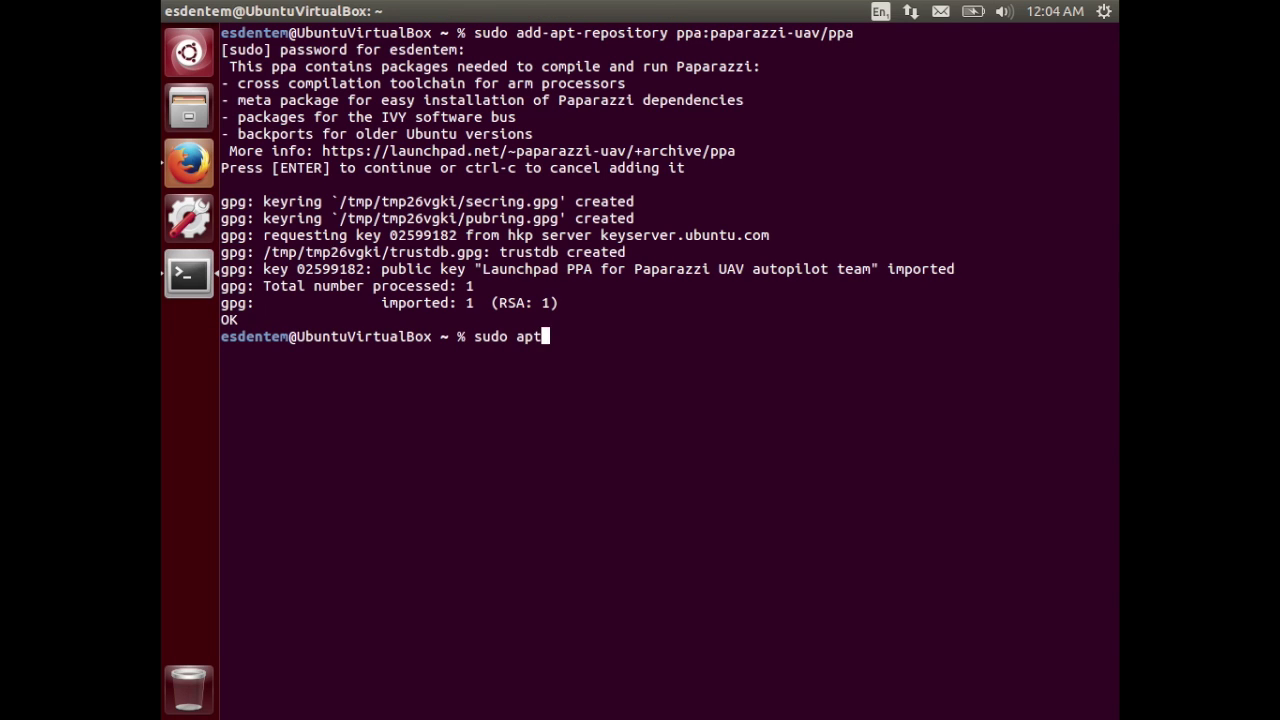
text(-get update)
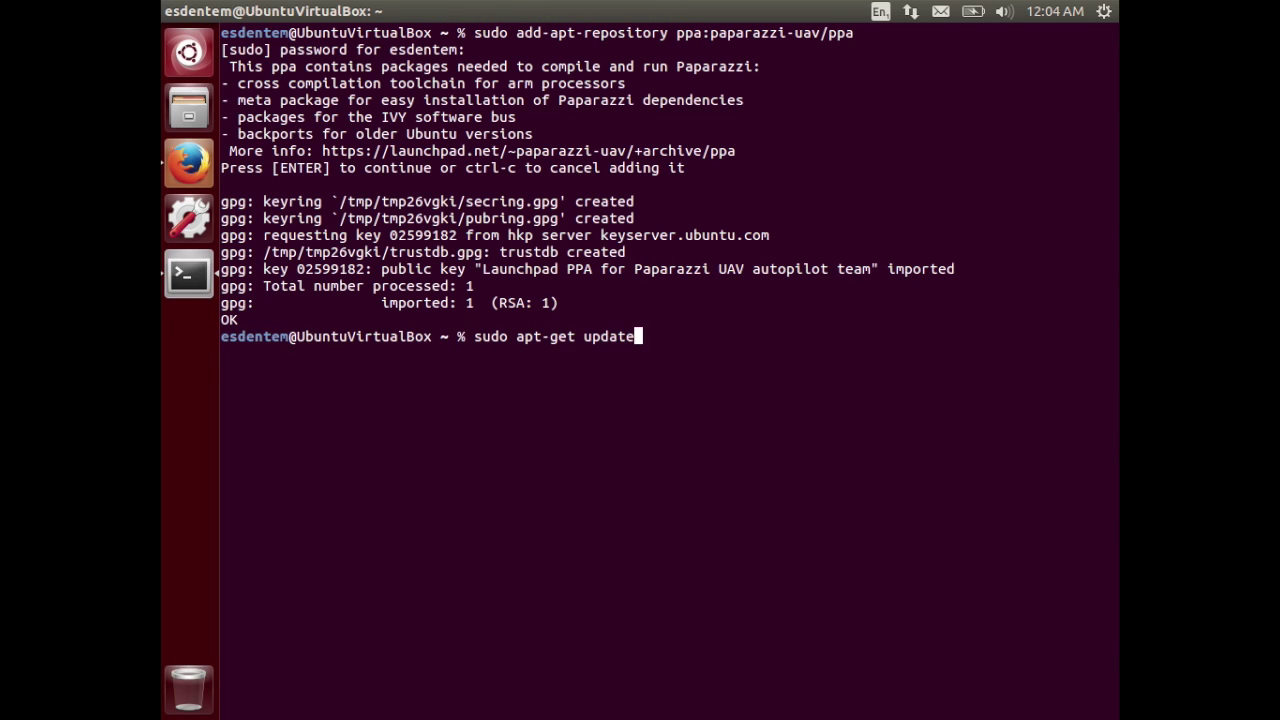
key(Return)
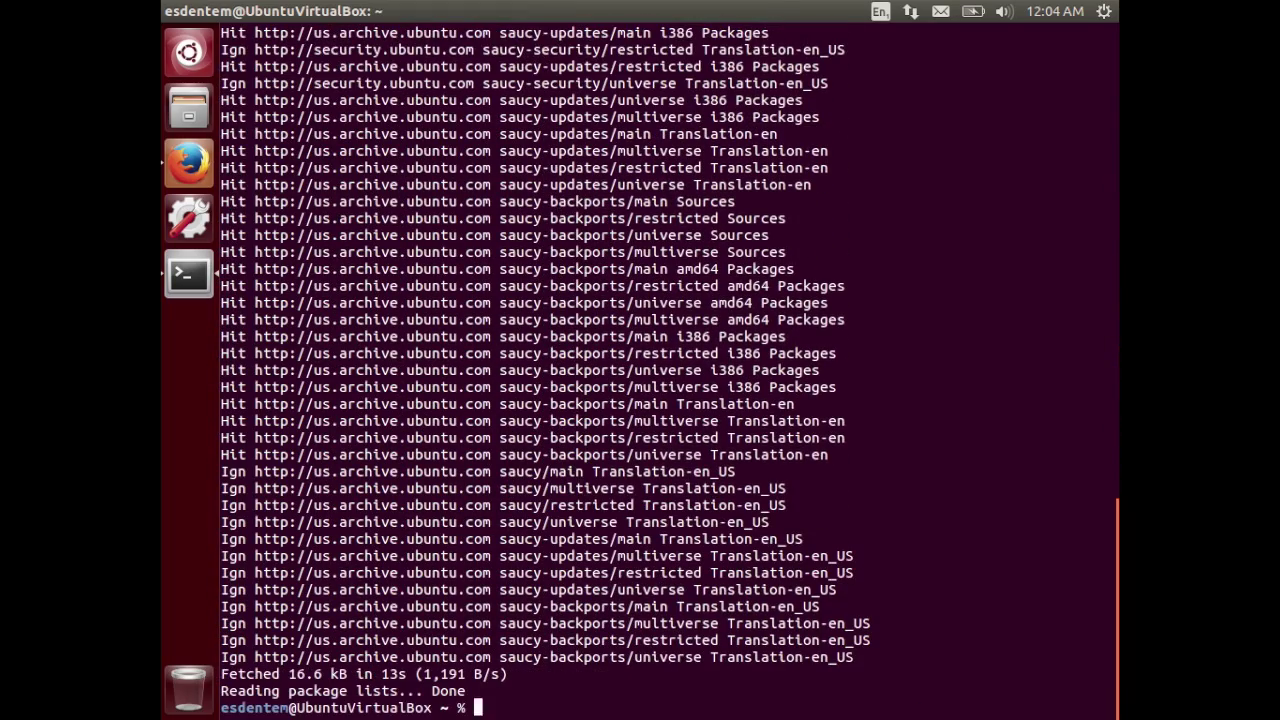
key(Return)
key(Return)
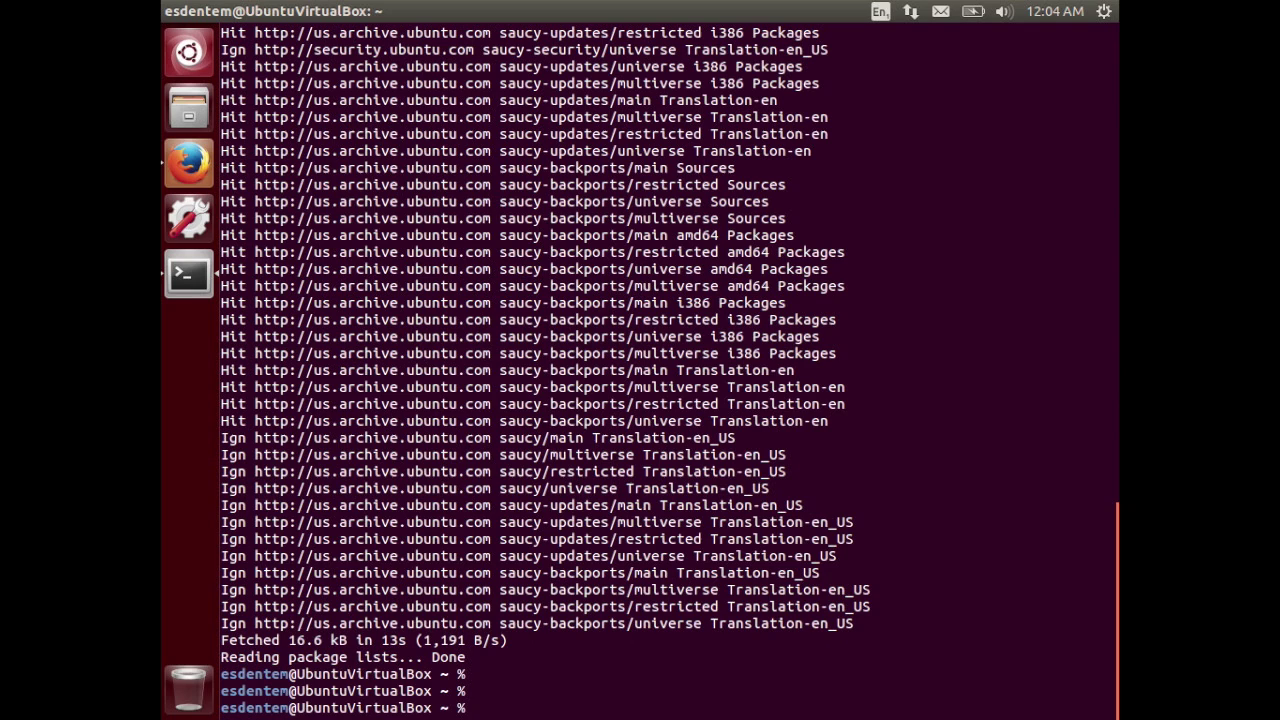
Install paparazzi-dev, accepting the 315 new packages, then clear the terminal screen
text(clear)
key(Return)
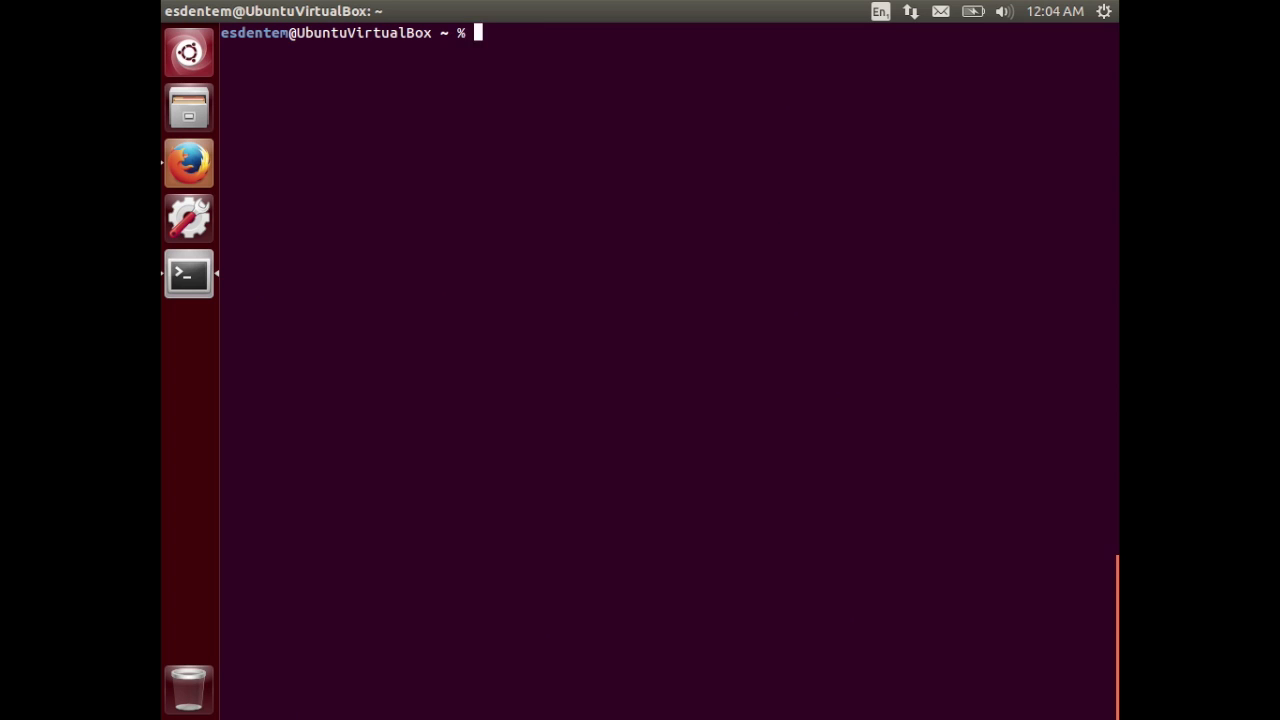
text(sudo apt-get )
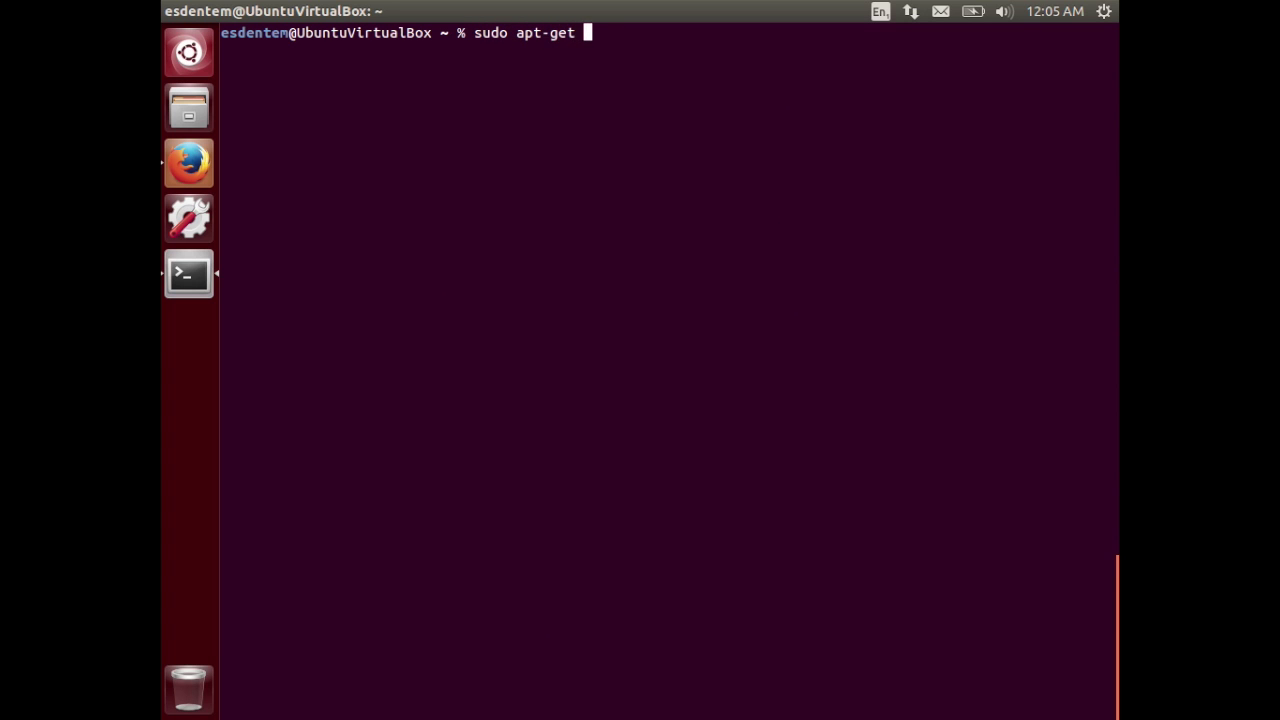
text(install paparaz)
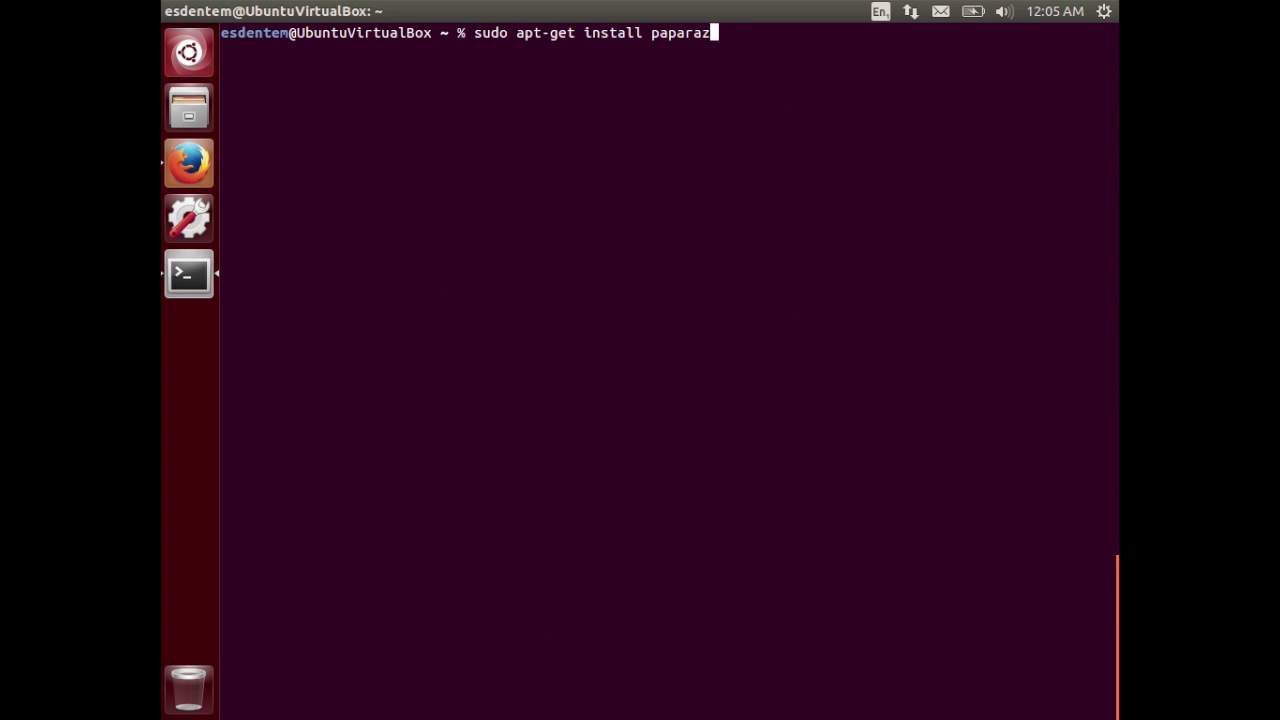
text(zi-dev)
key(Return)
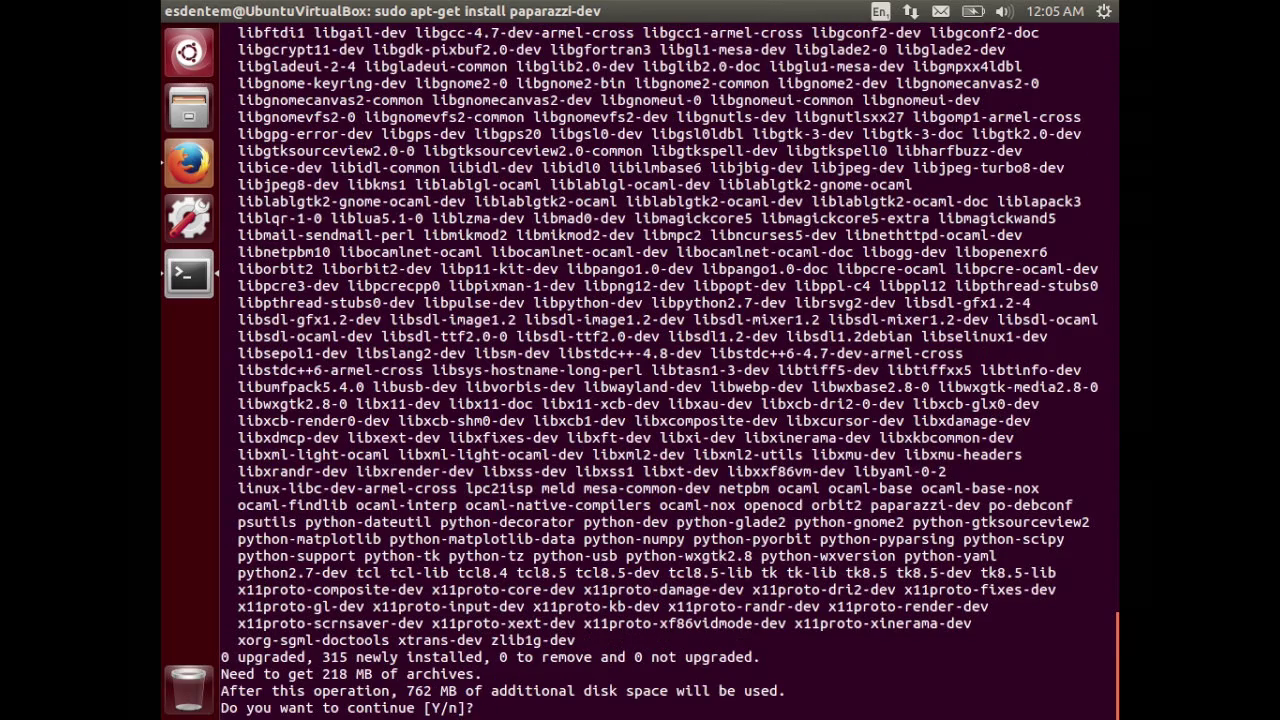
text(y)
key(Return)
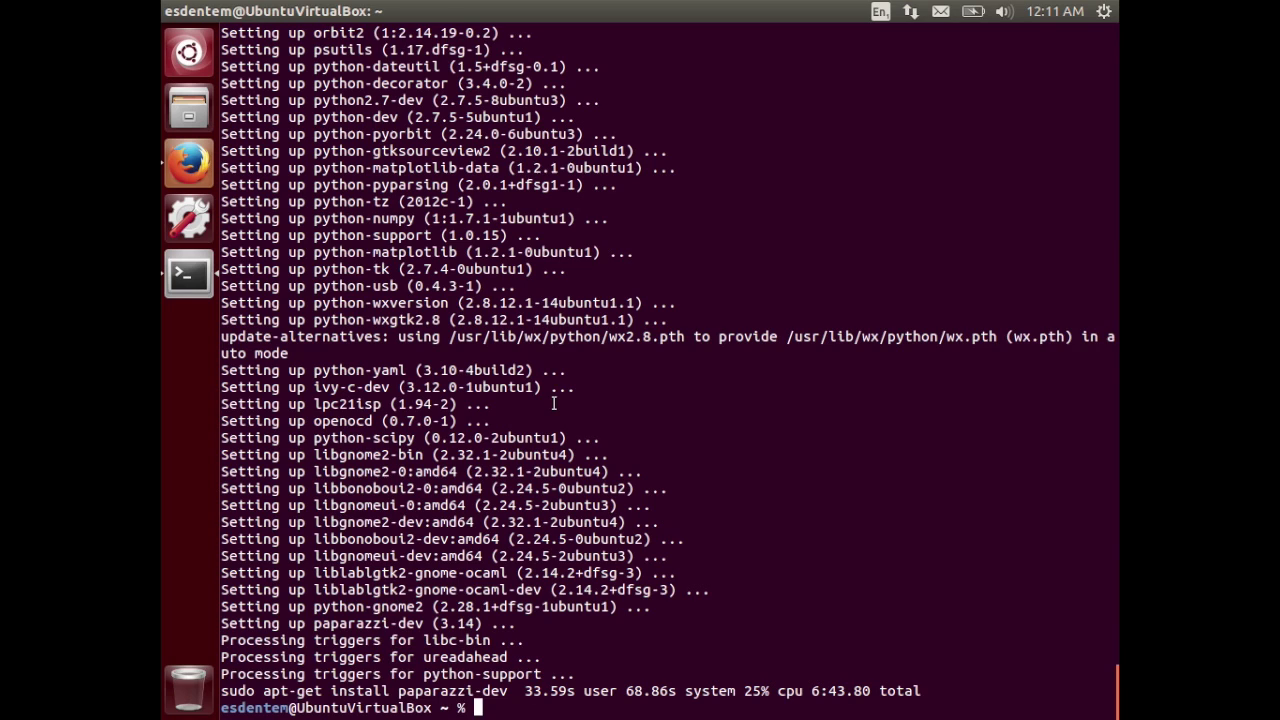
key(Return)
key(Return)
text(clear)
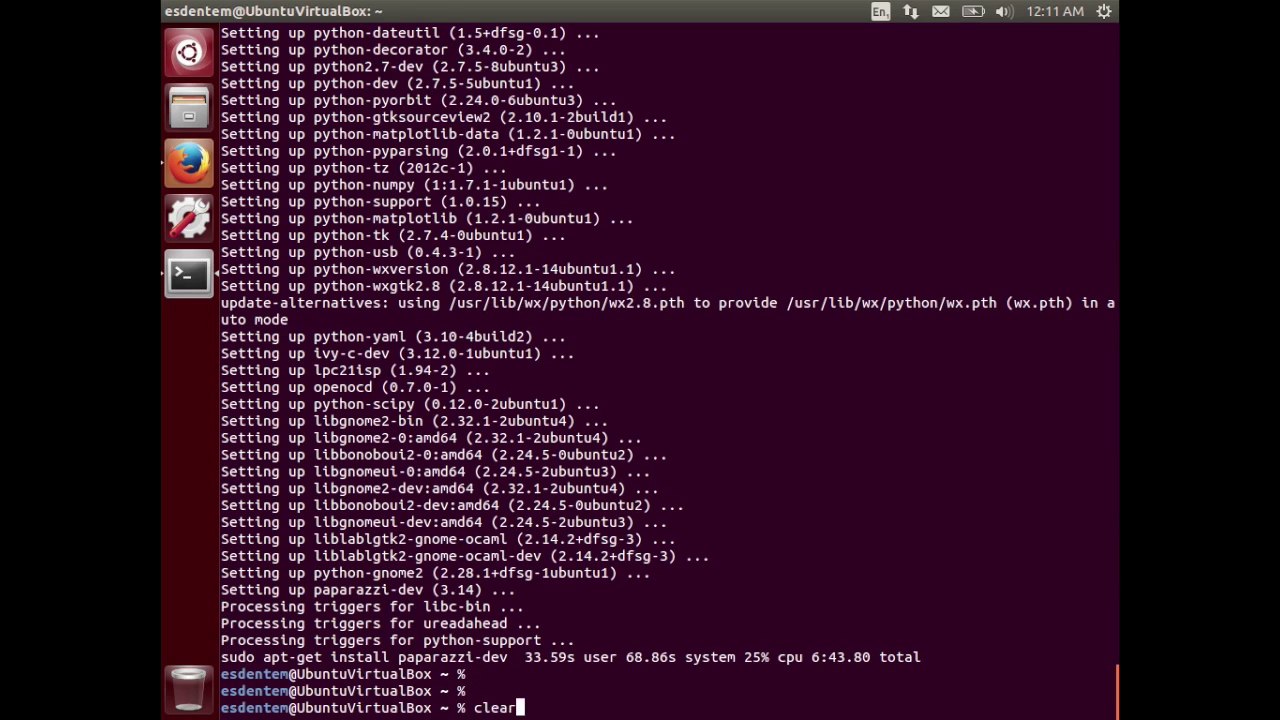
key(Return)
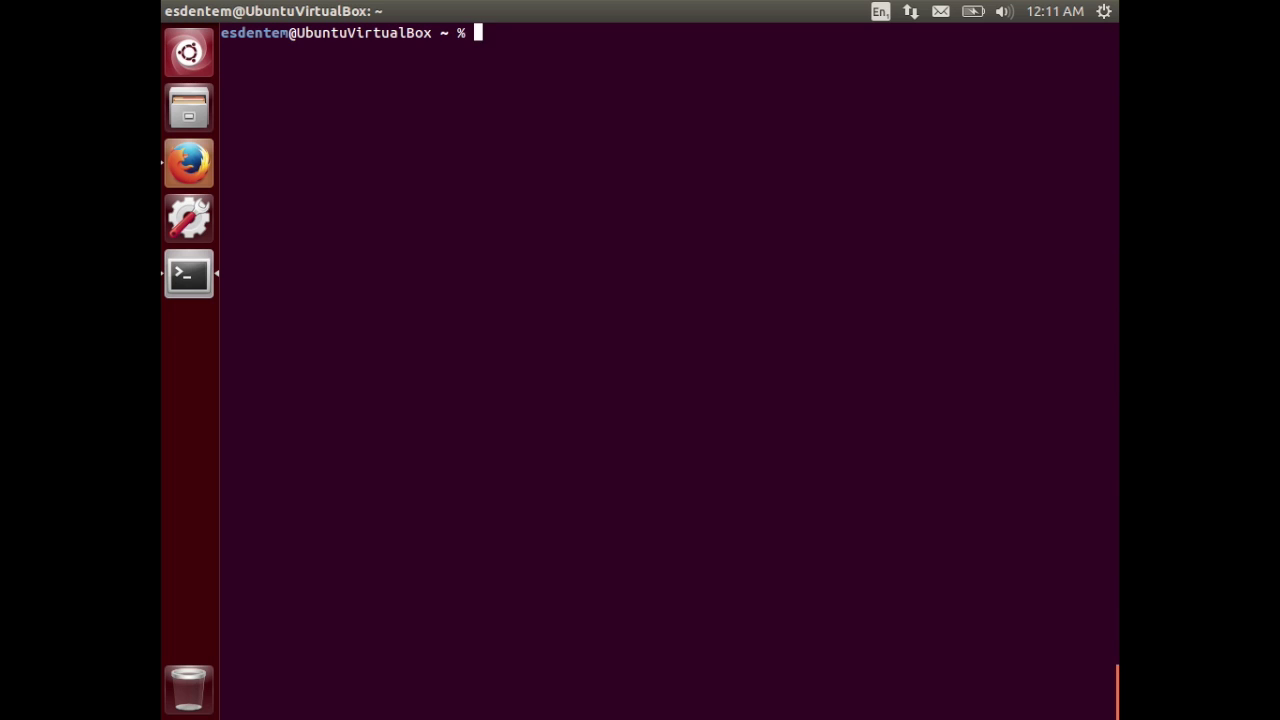
Add the ppa:terry.guo/gcc-arm-embedded repository and confirm it
text(sudo )
text(ap)
key(BackSpace)
key(BackSpace)
text(add-apt-repos)
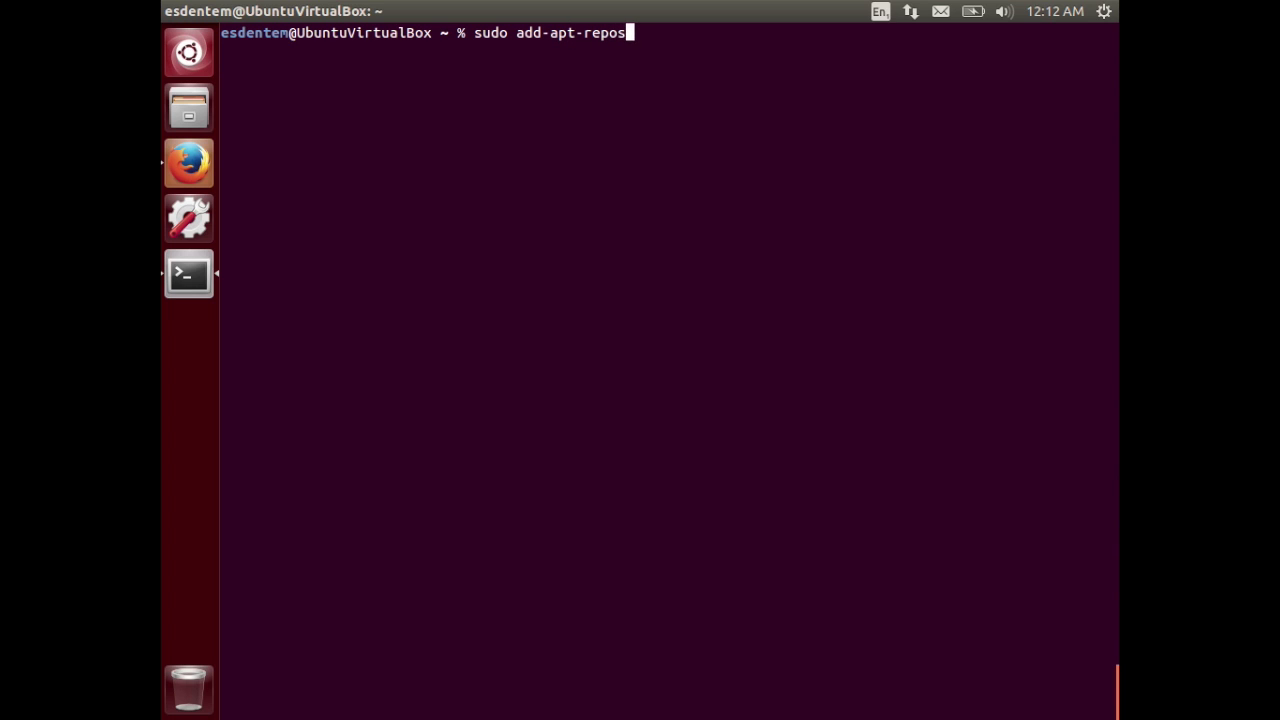
text(itory ppa)
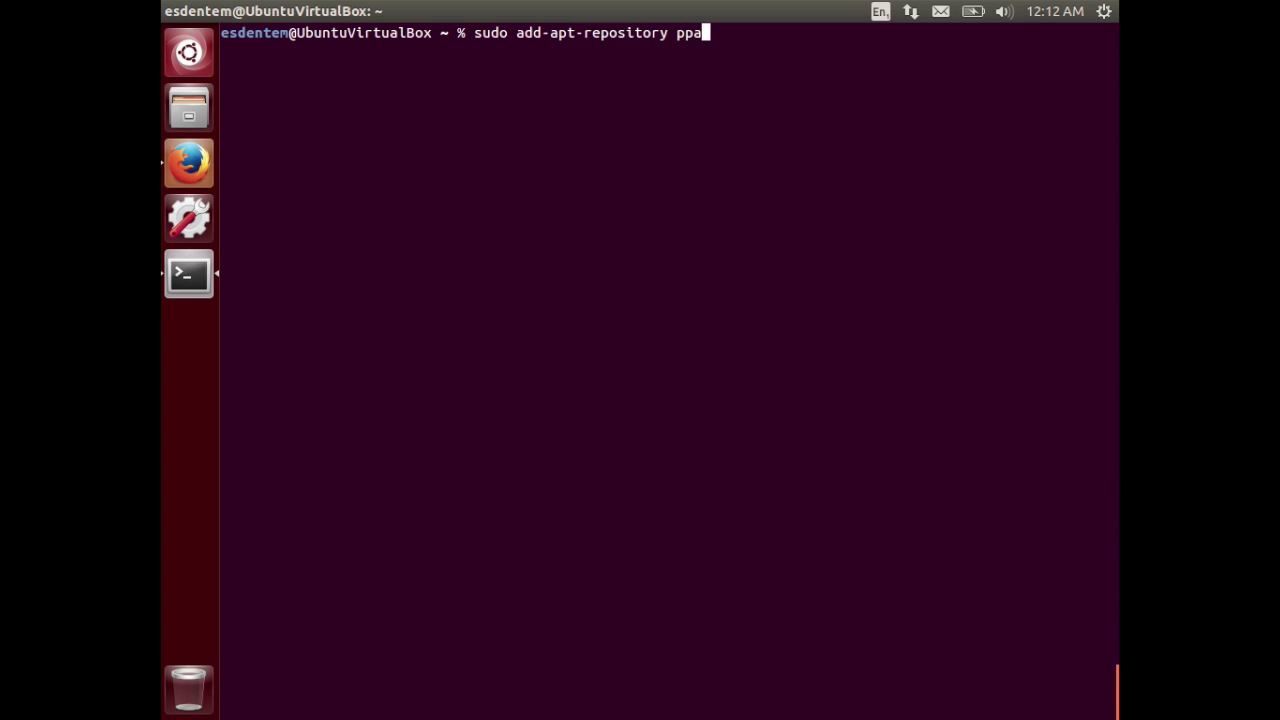
text(:terry.guo/)
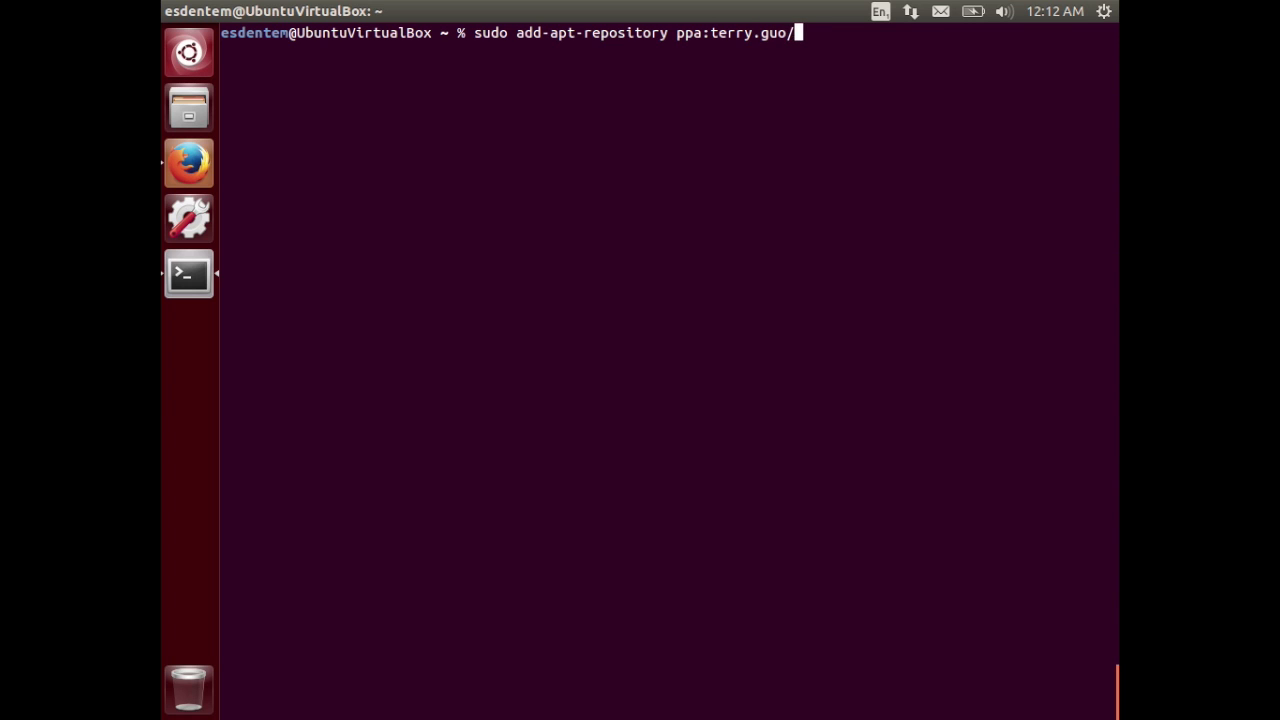
text(gcc-arm-embedded)
key(Return)
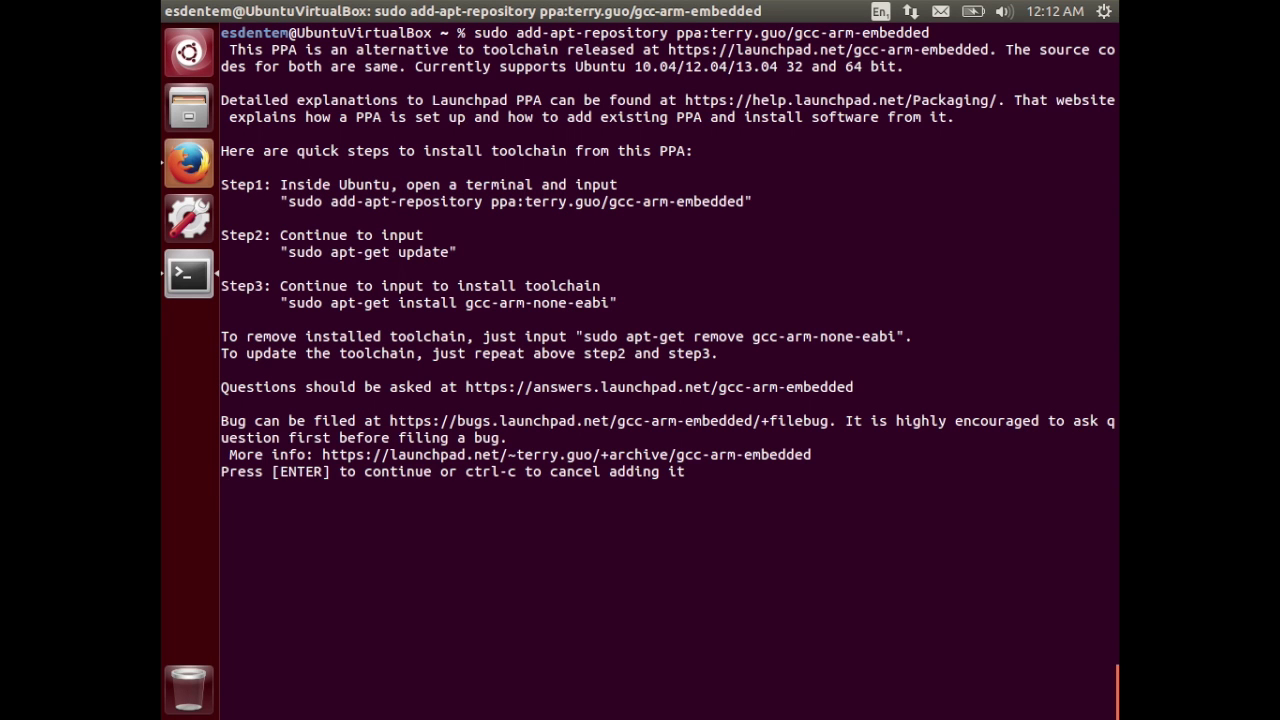
key(Return)
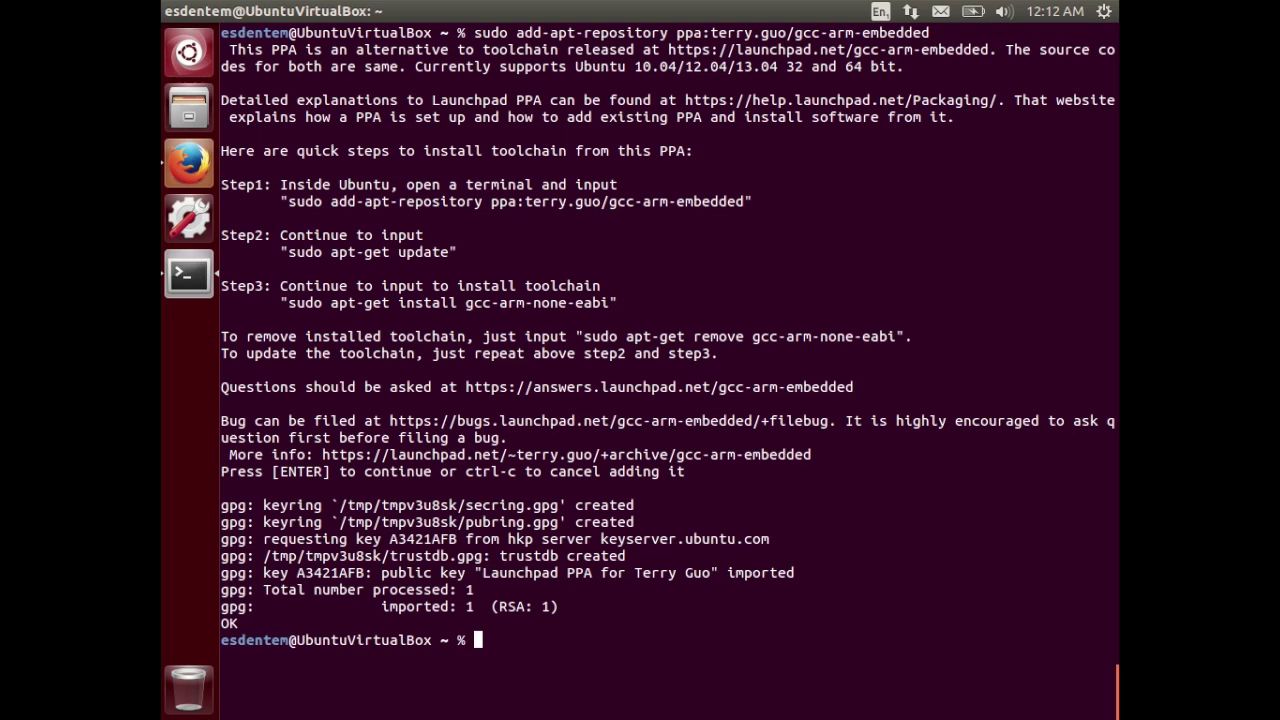
Open /etc/apt/sources.list.d/terry_guo-gcc-arm-embedded-saucy.list in gedit with sudo
text(sudo gedit)
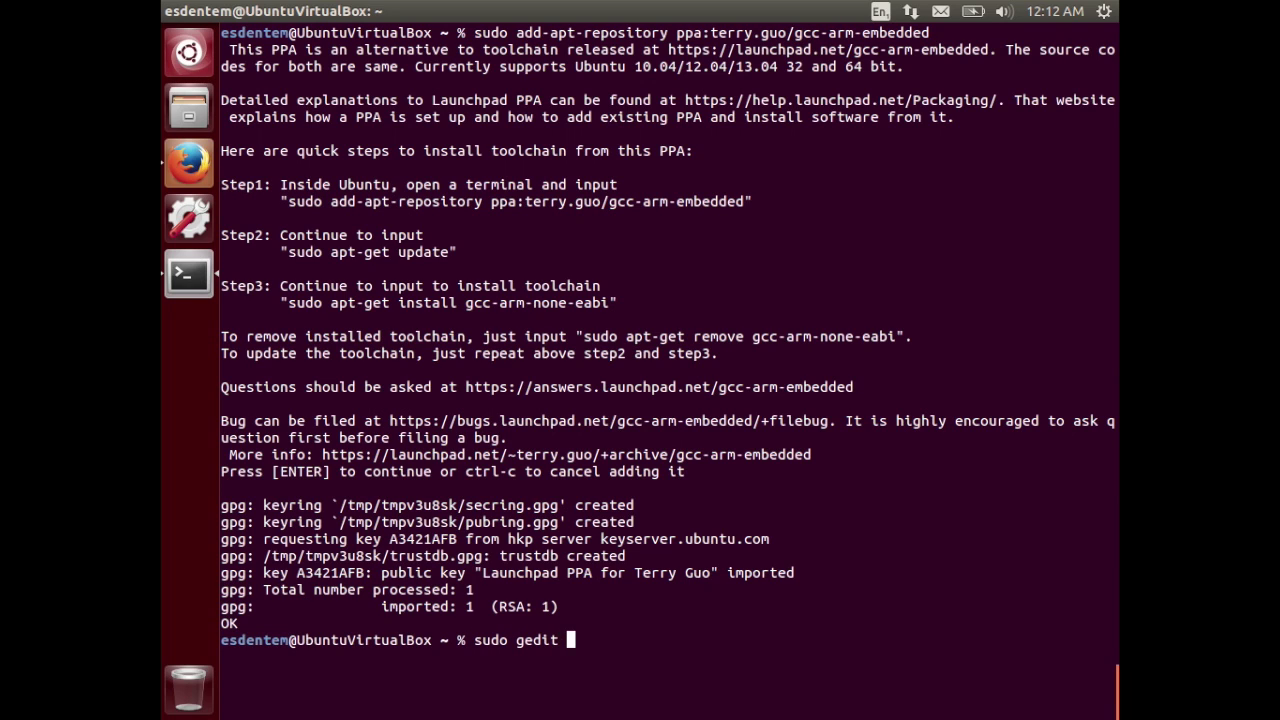
text( /etc/ap)
key(Tab)
text(tso)
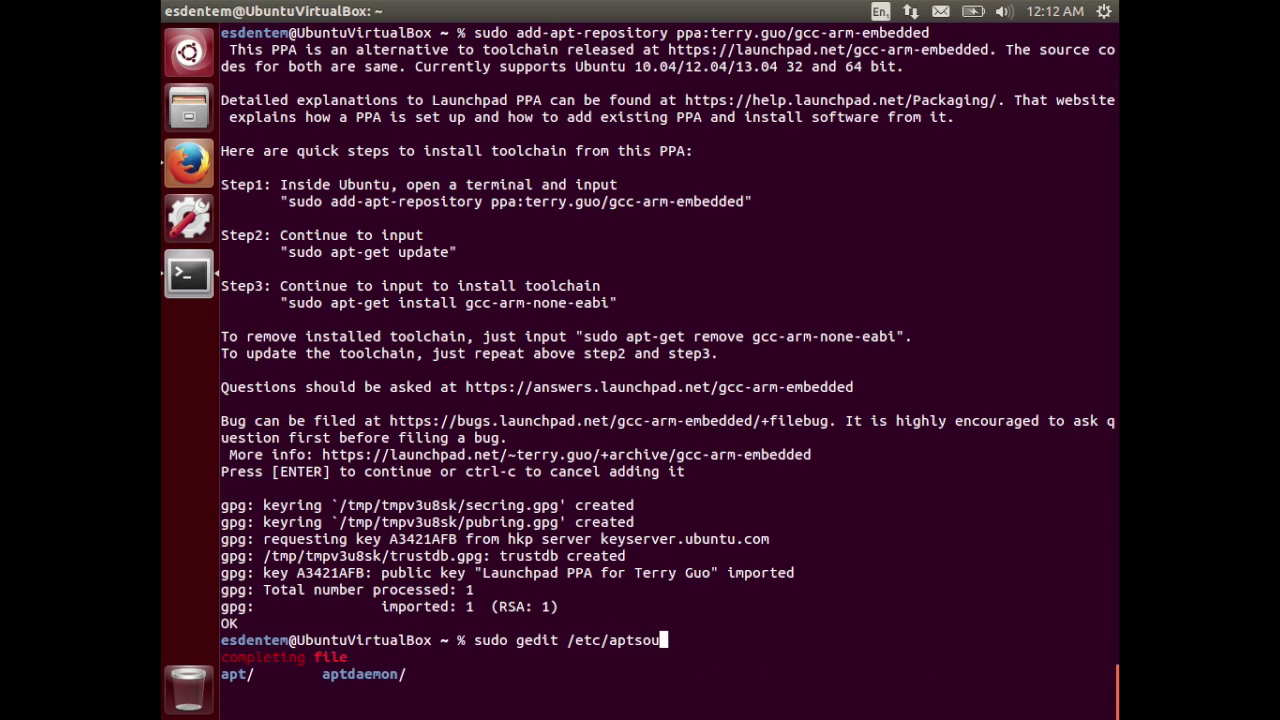
key(BackSpace)
key(BackSpace)
text(/sources.list)
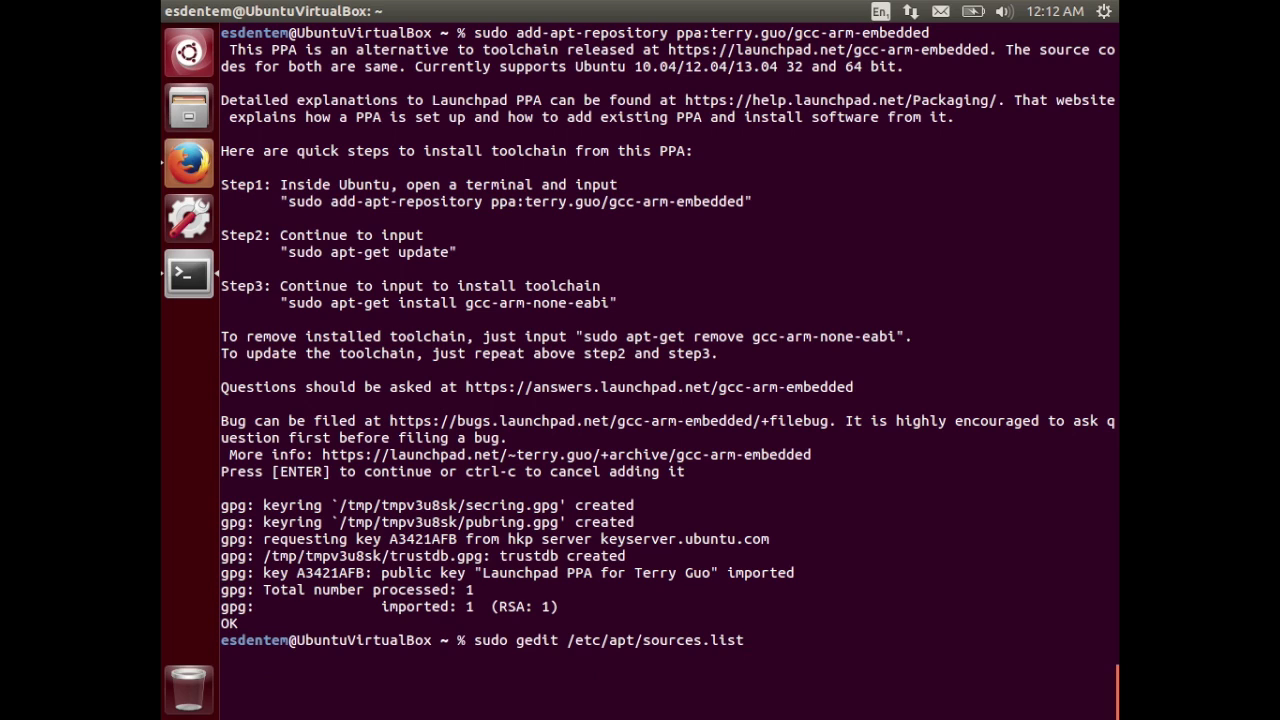
text(.d/)
key(Tab)
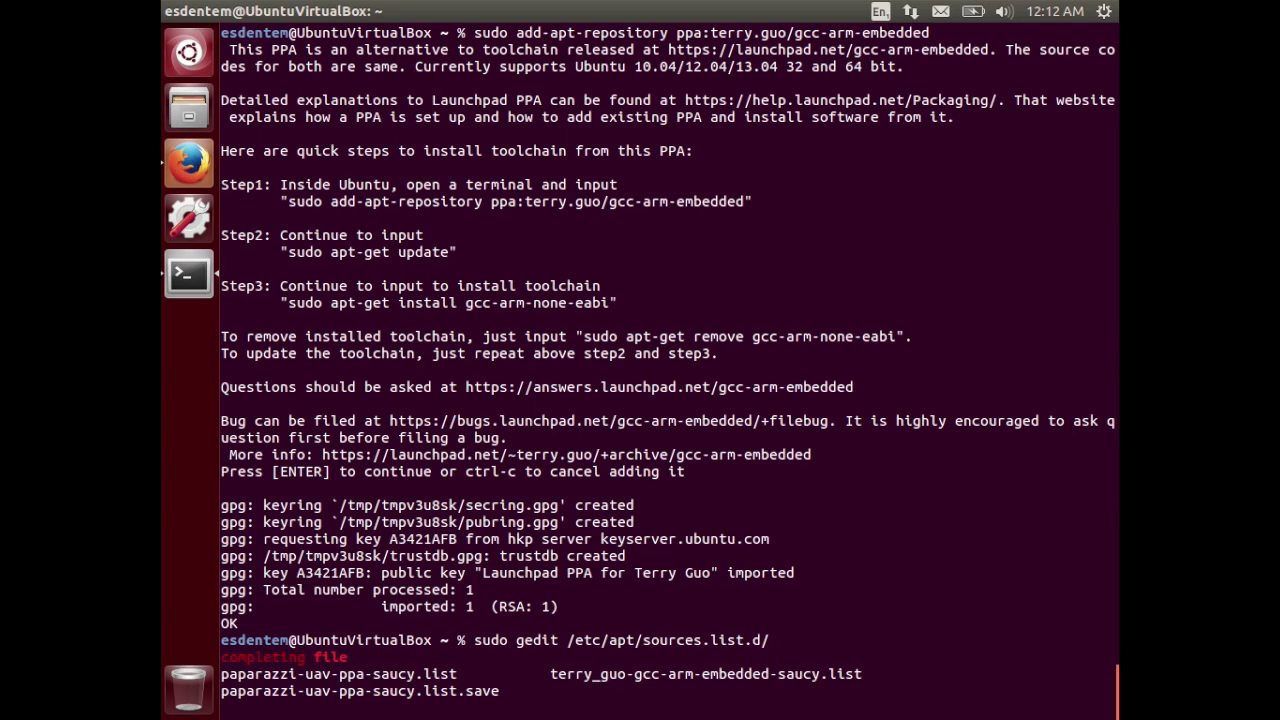
text(t)
key(Tab)
key(Return)
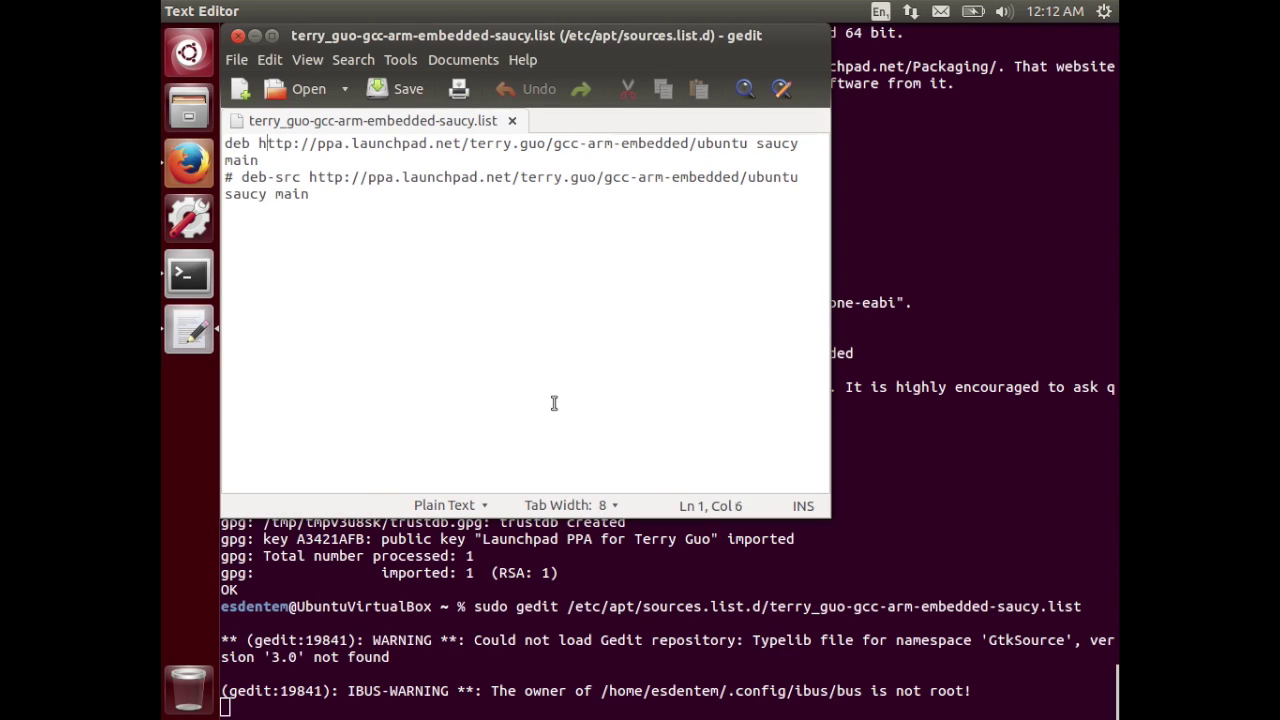
Change 'saucy' to 'raring' on both the deb and deb-src lines
key(Right)
key(Right)
key(Right)
key(Right)
key(Right)
key(Right)
key(Right)
key(Right)
key(Right)
key(Right)
key(Right)
key(Right)
key(Right)
key(Right)
key(Right)
key(Right)
key(Right)
key(Right)
key(Right)
key(Right)
key(BackSpace)
key(BackSpace)
key(BackSpace)
key(BackSpace)
key(BackSpace)
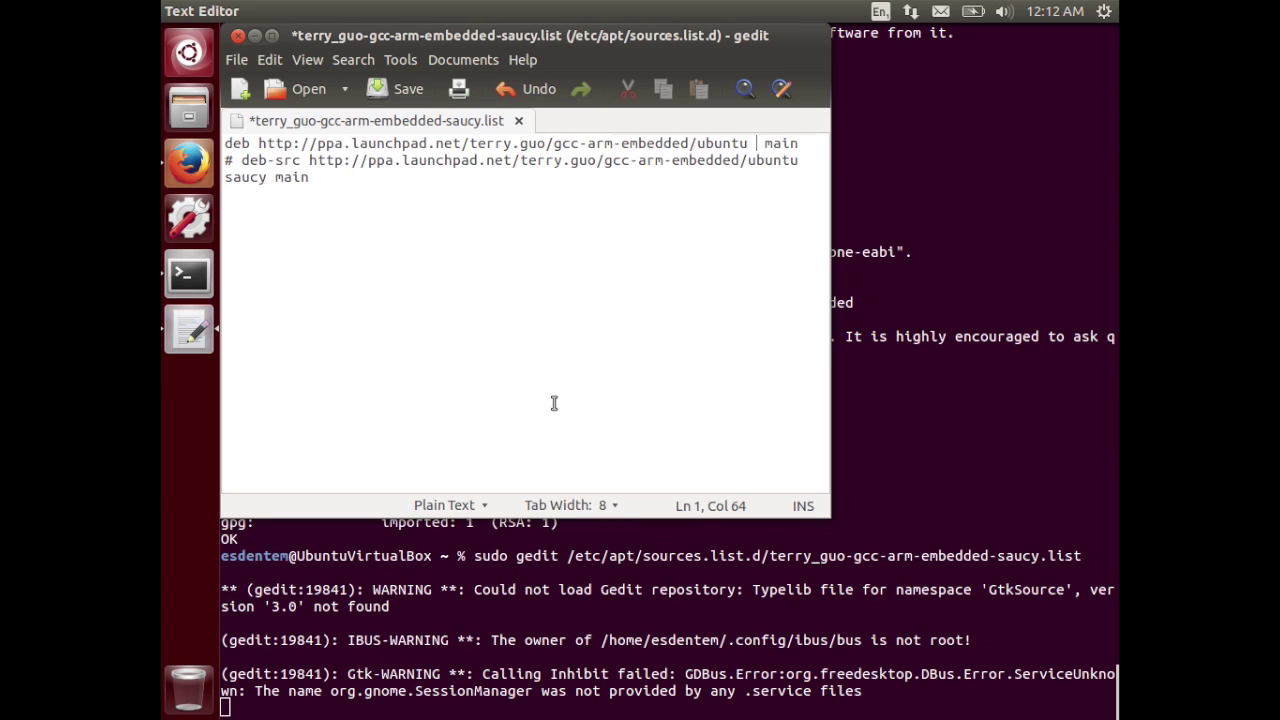
text(raring)
key(Down)
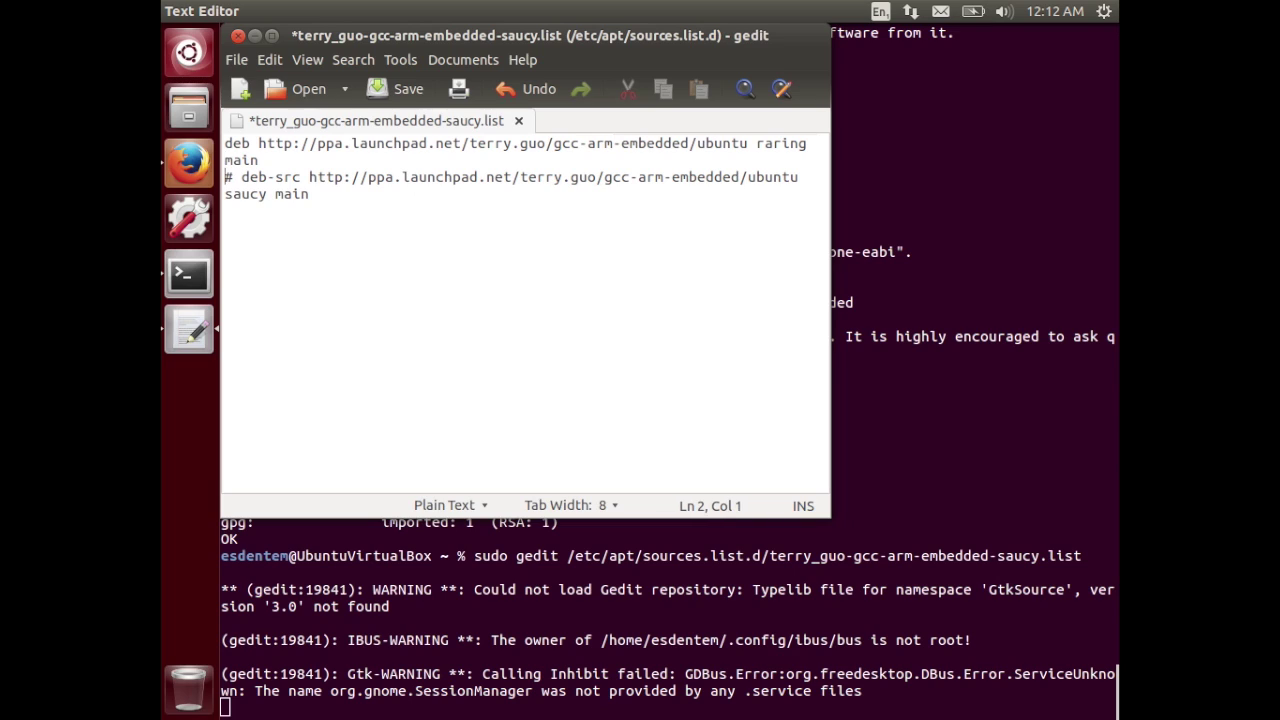
key(BackSpace)
key(BackSpace)
key(BackSpace)
key(BackSpace)
key(BackSpace)
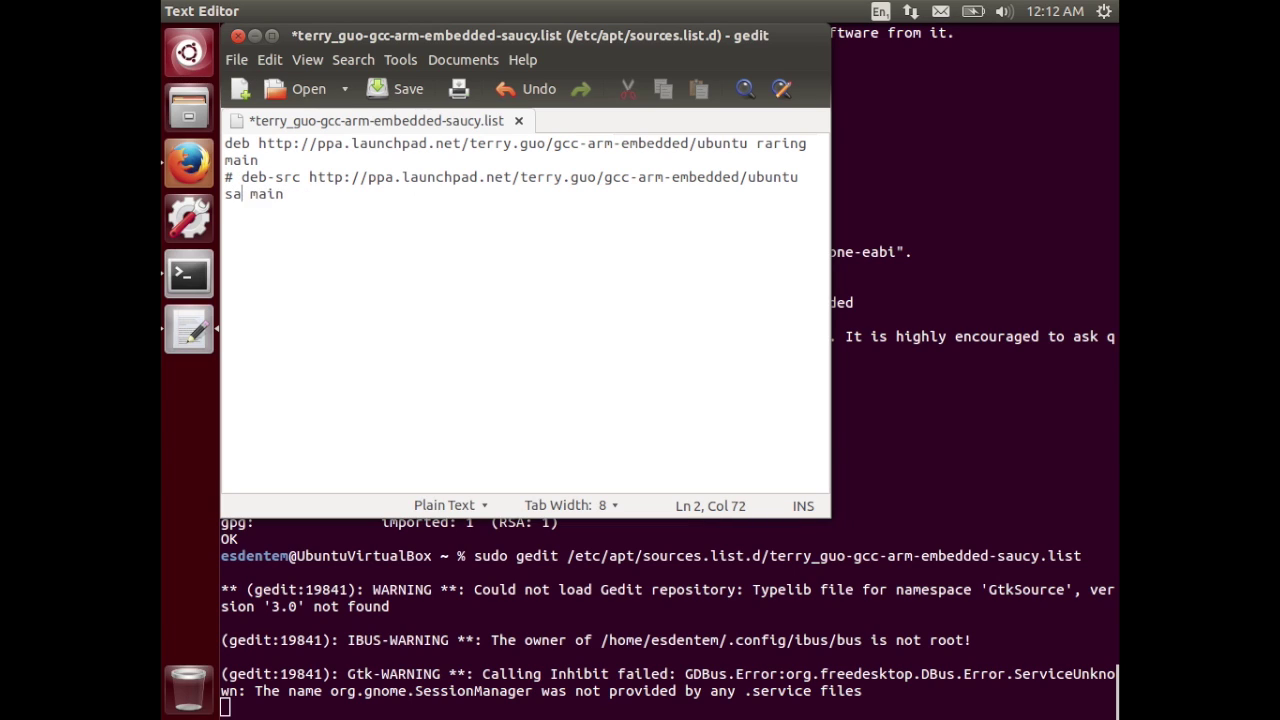
text(raring)
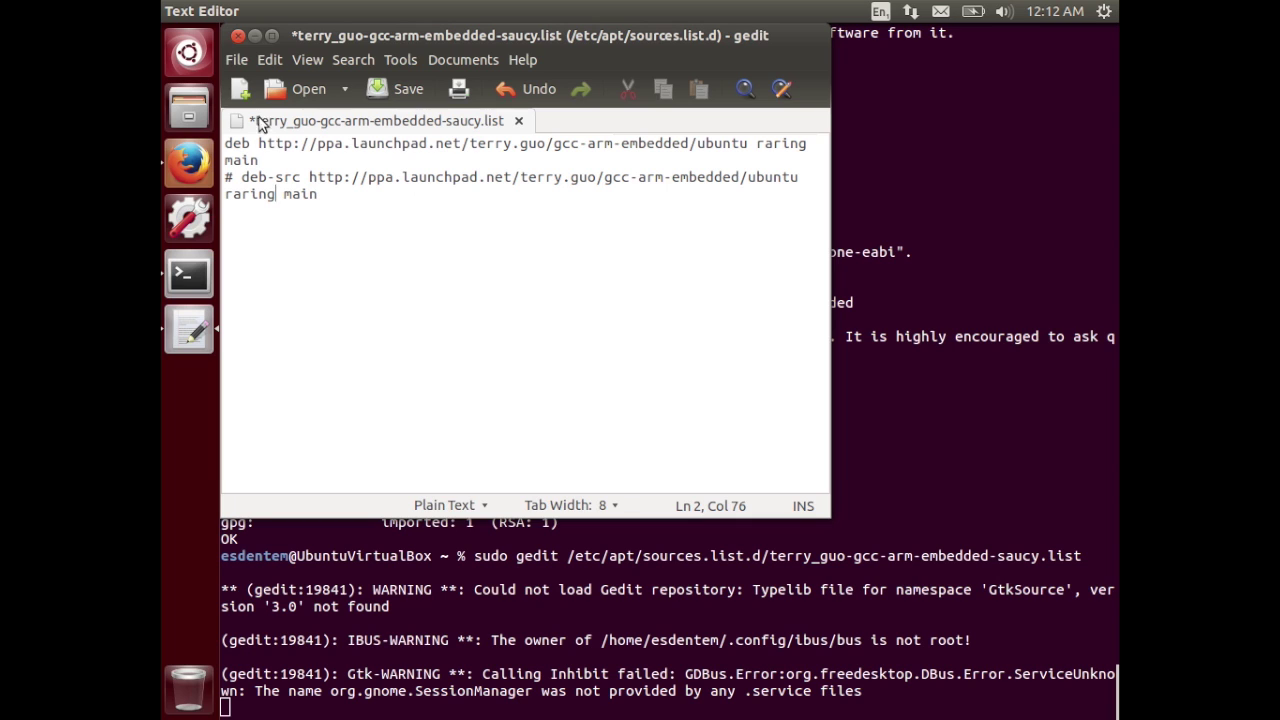
Save the source list file and close gedit
click(237, 58)
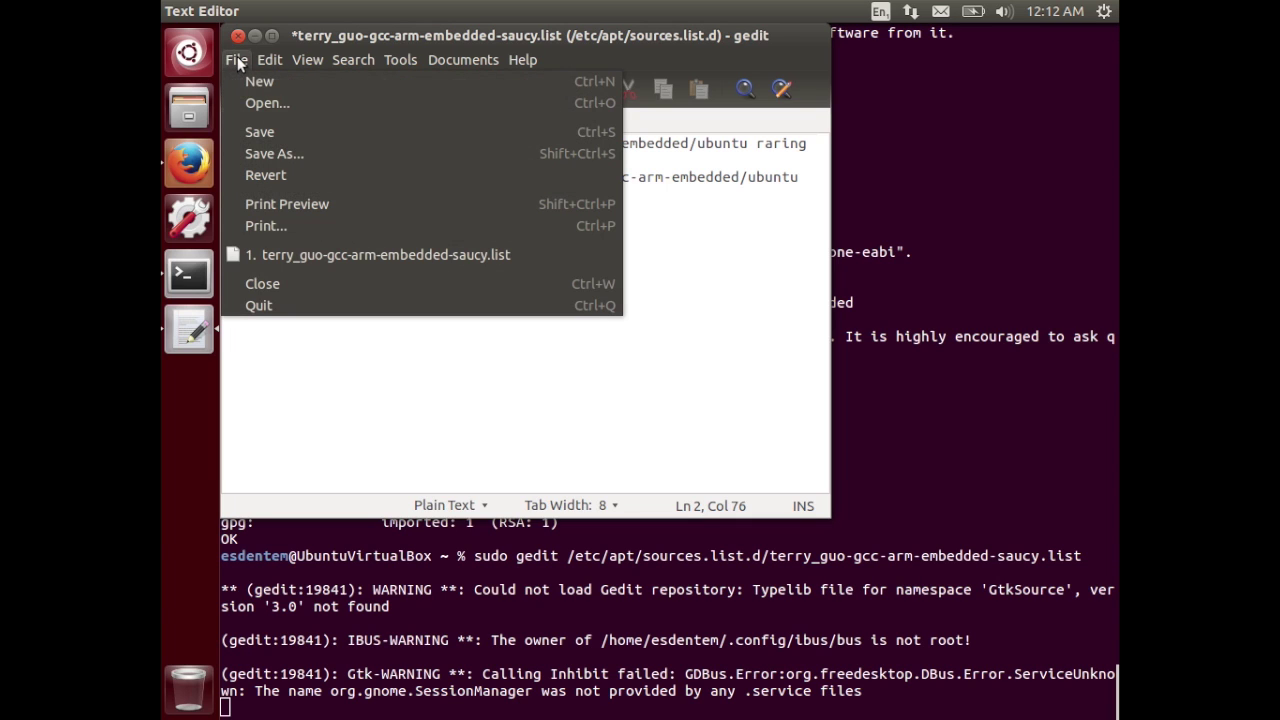
click(259, 130)
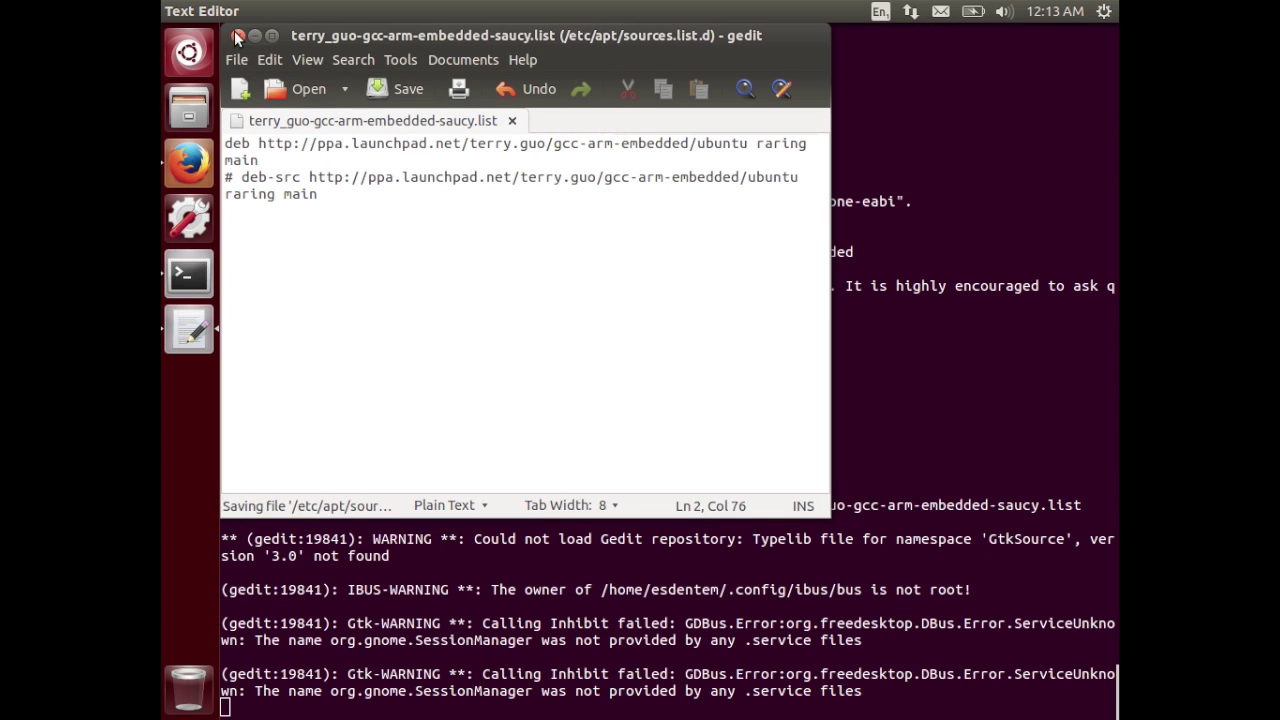
click(237, 37)
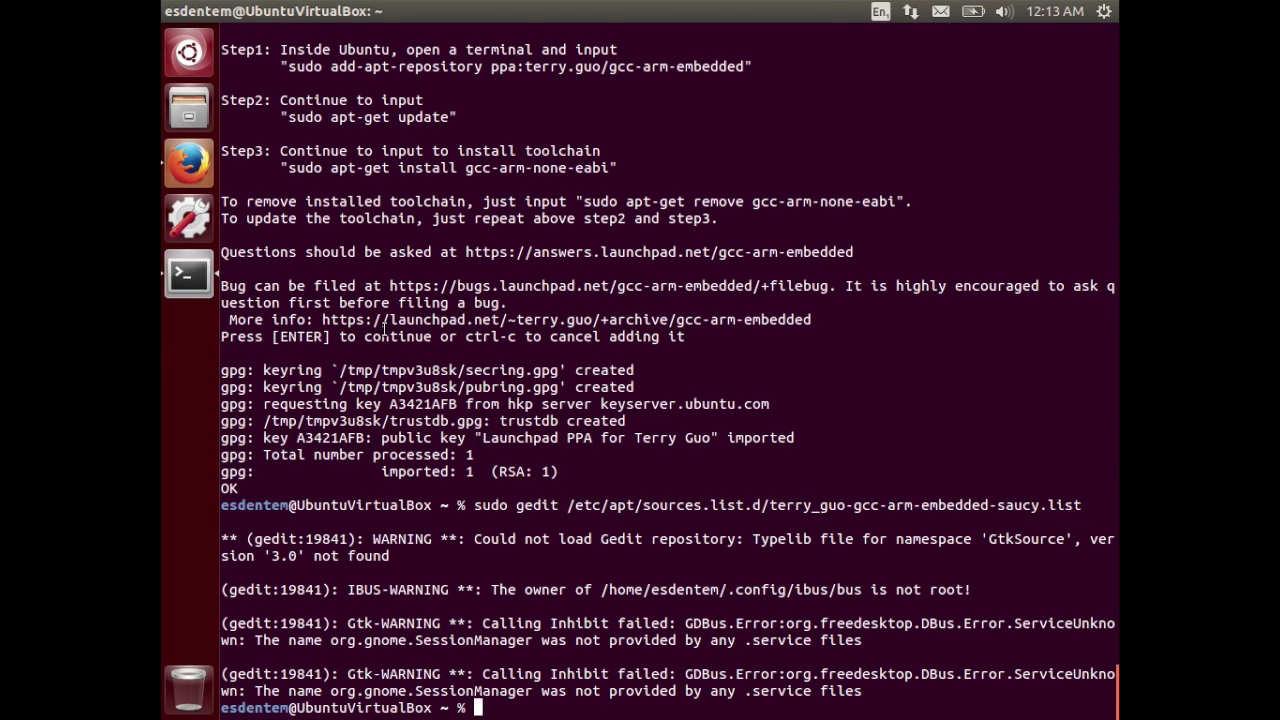
Refresh the package lists with sudo apt-get update
key(Return)
key(Return)
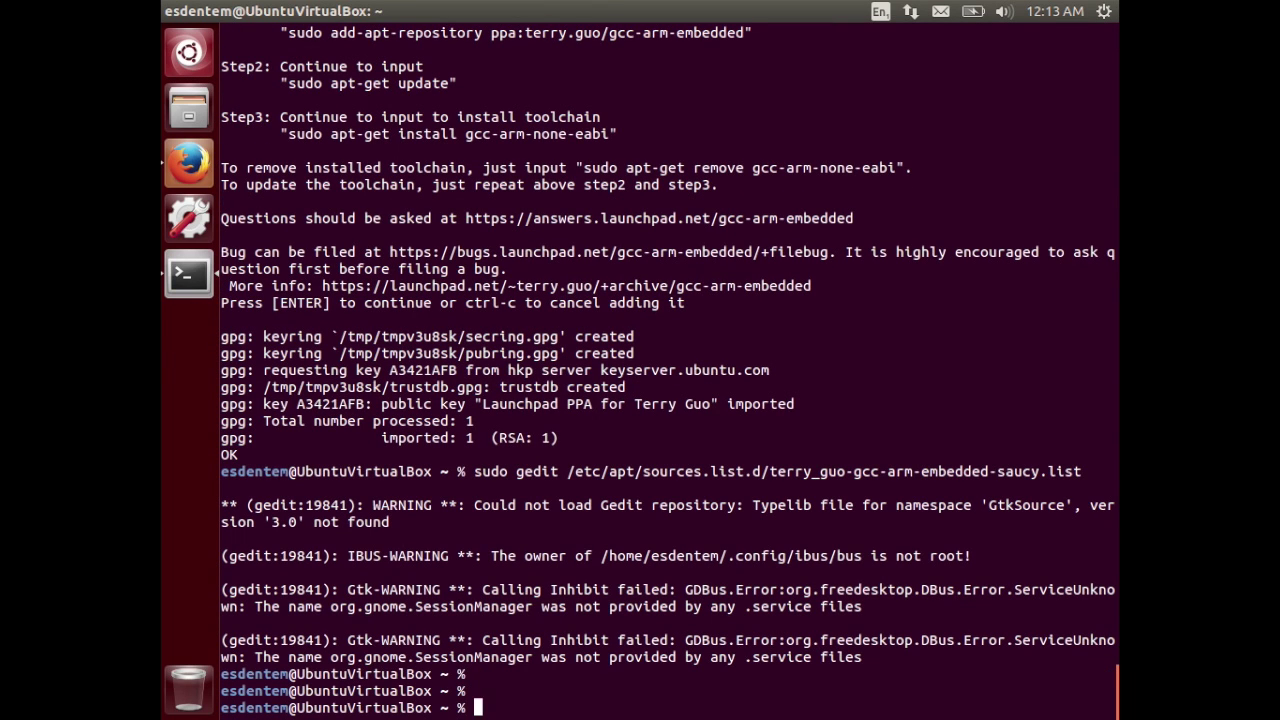
text(sudo apt-ge)
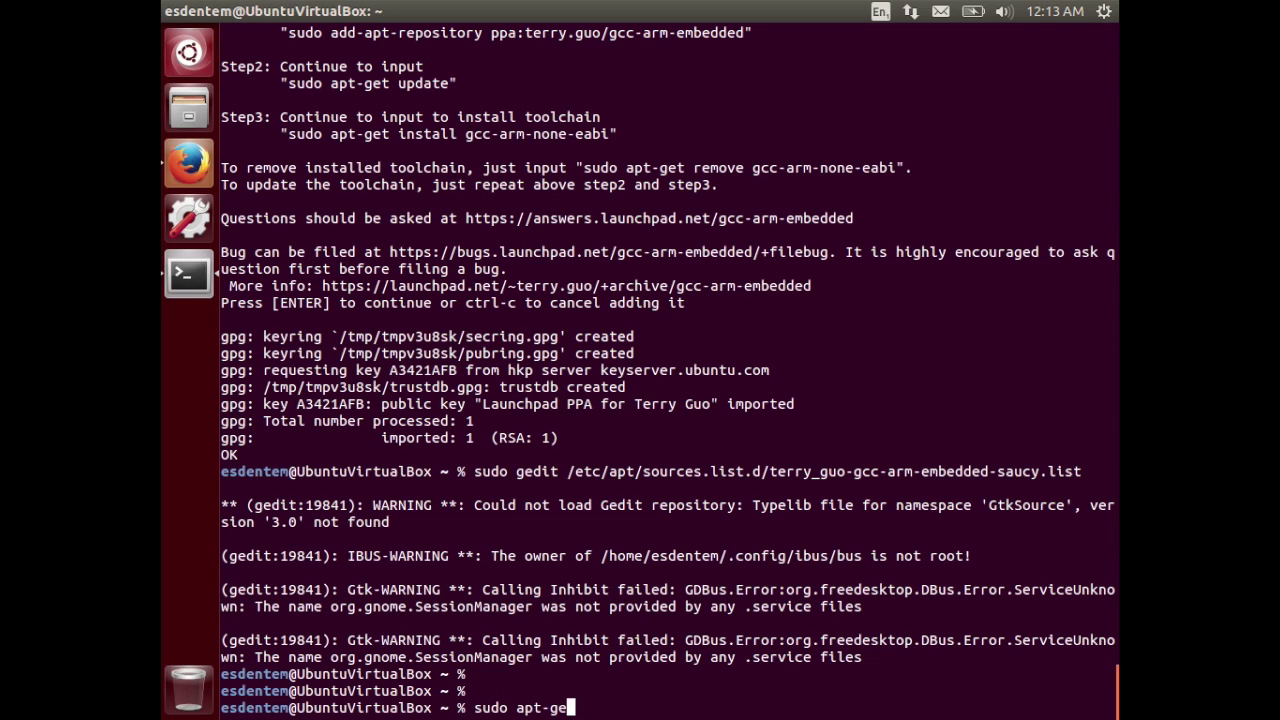
text(t update)
key(Return)
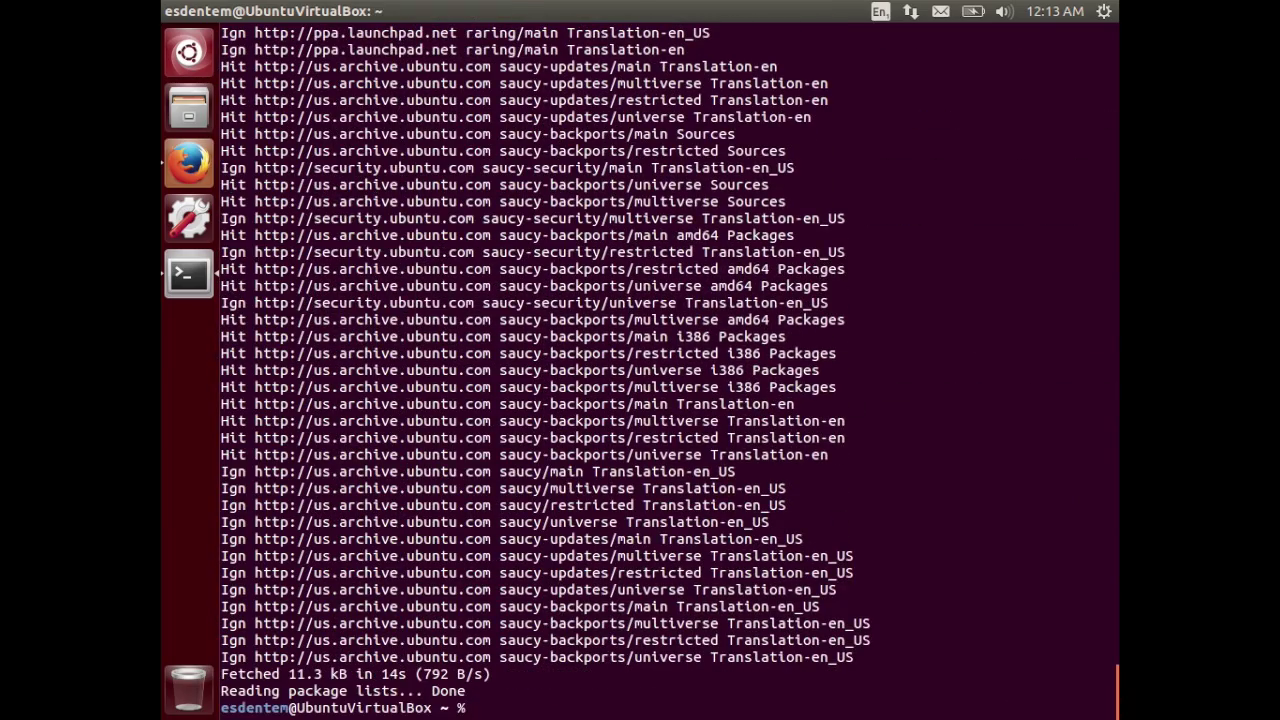
key(Return)
key(Return)
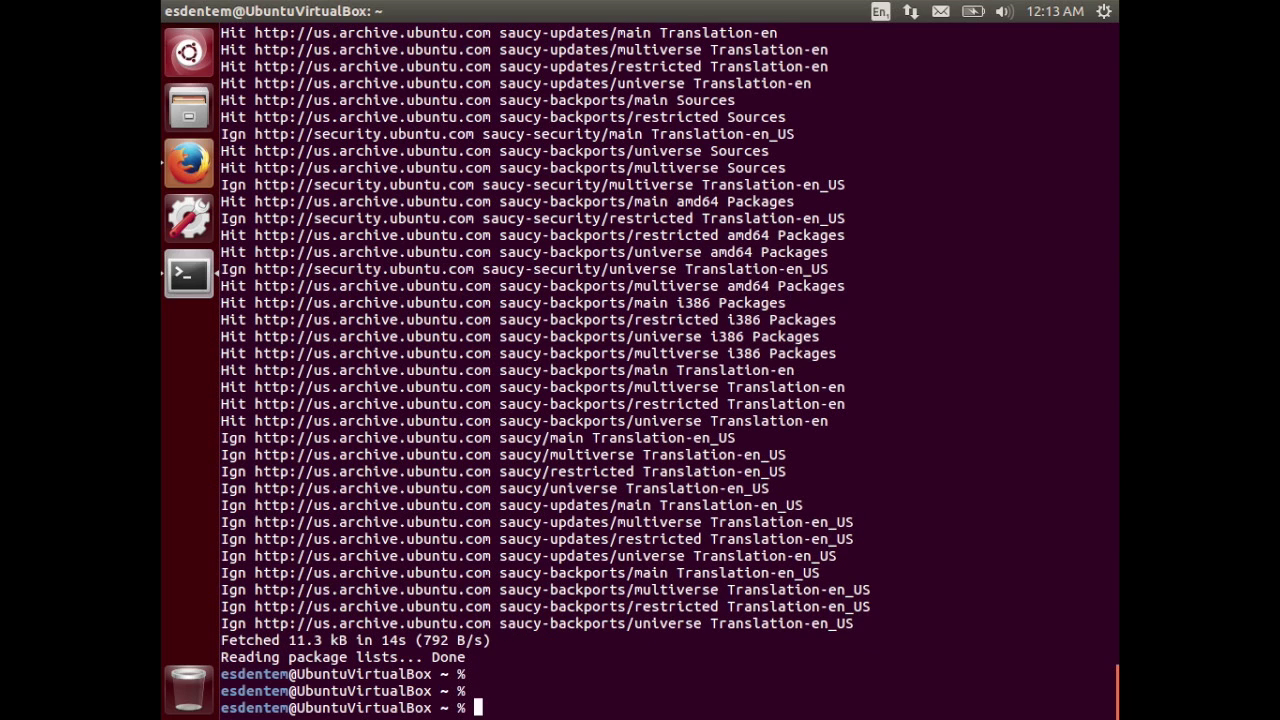
Install gcc-arm-none-eabi (4-8-2013q4-0raring9) from the raring PPA
text(sudo apt-get install gcc)
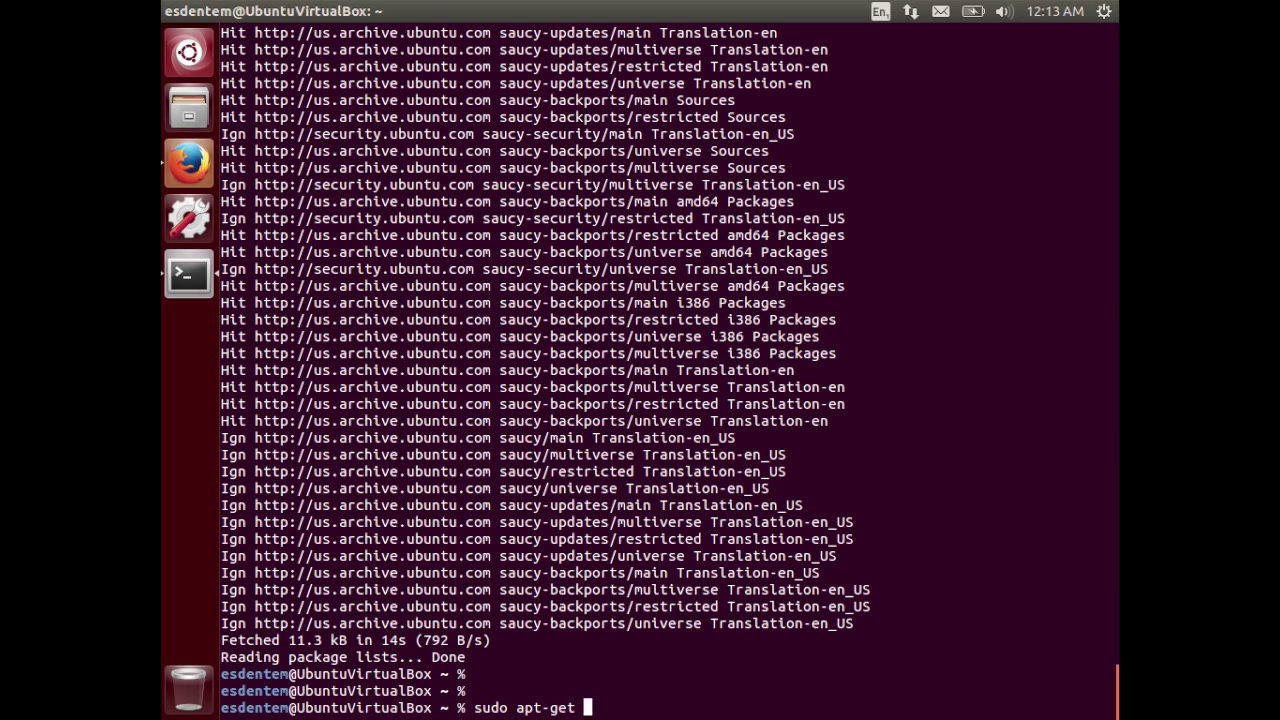
text(-a)
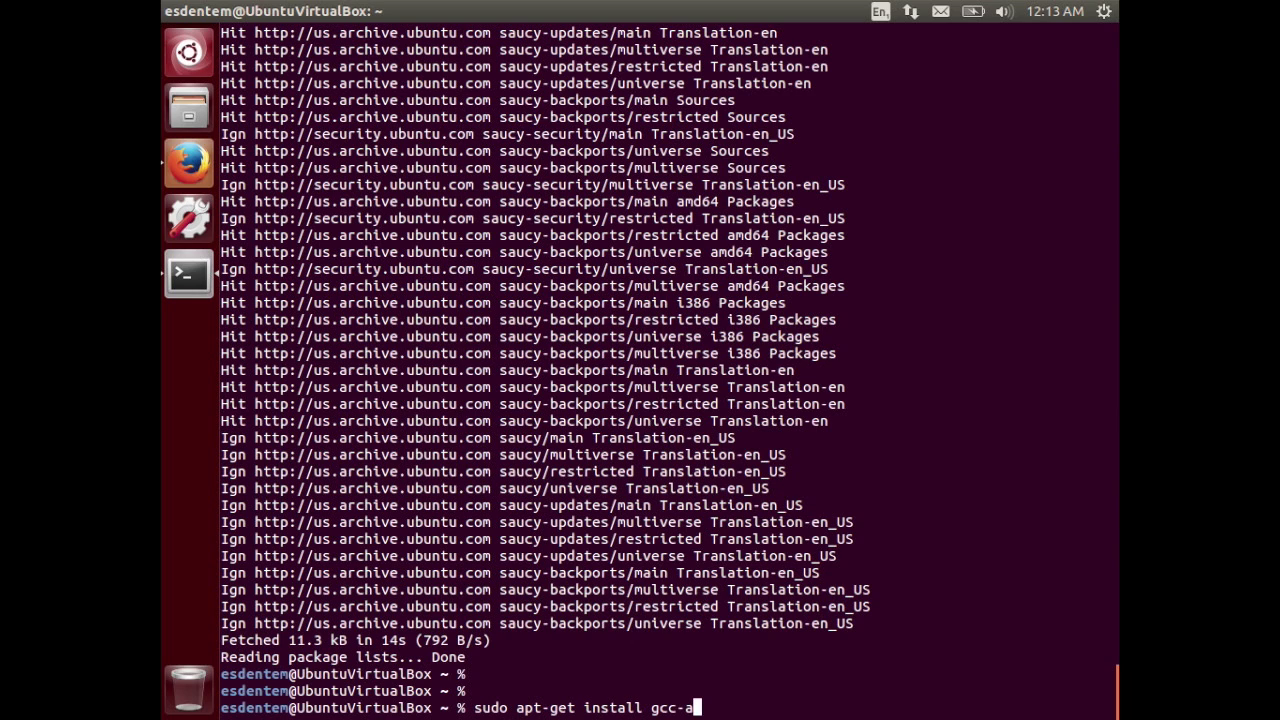
text(rm-none-eabi)
key(Return)
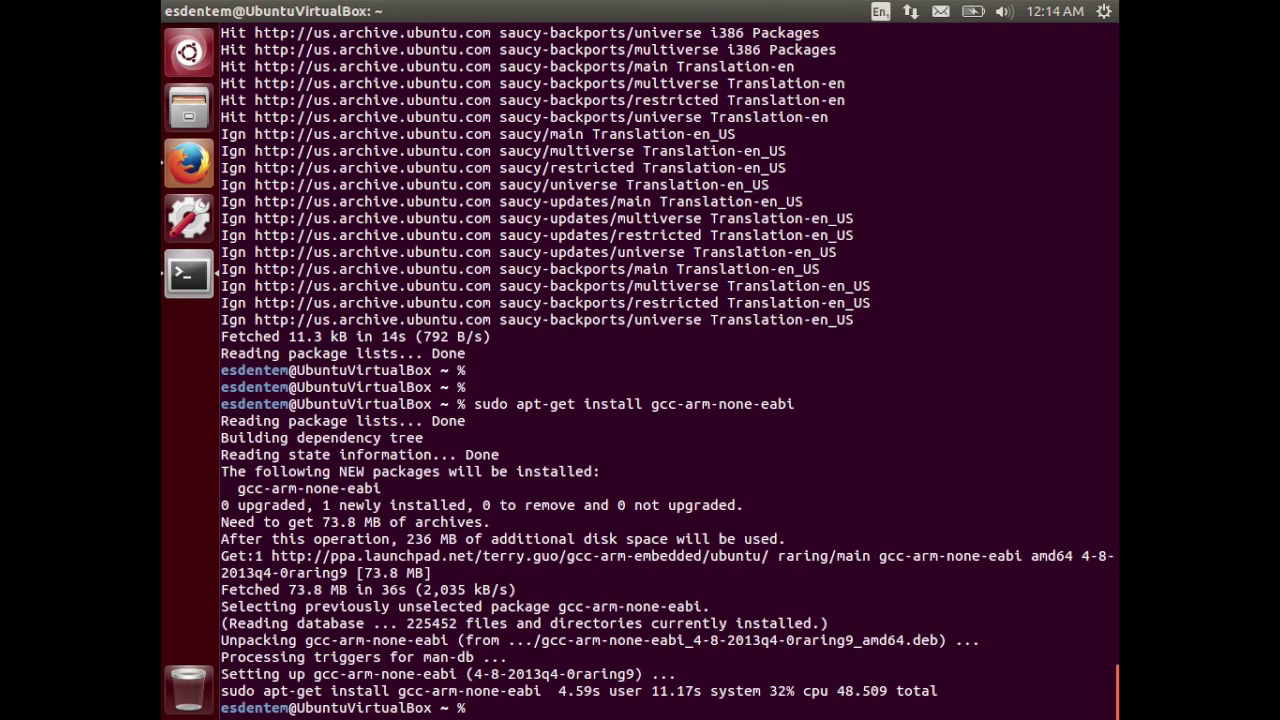
key(Return)
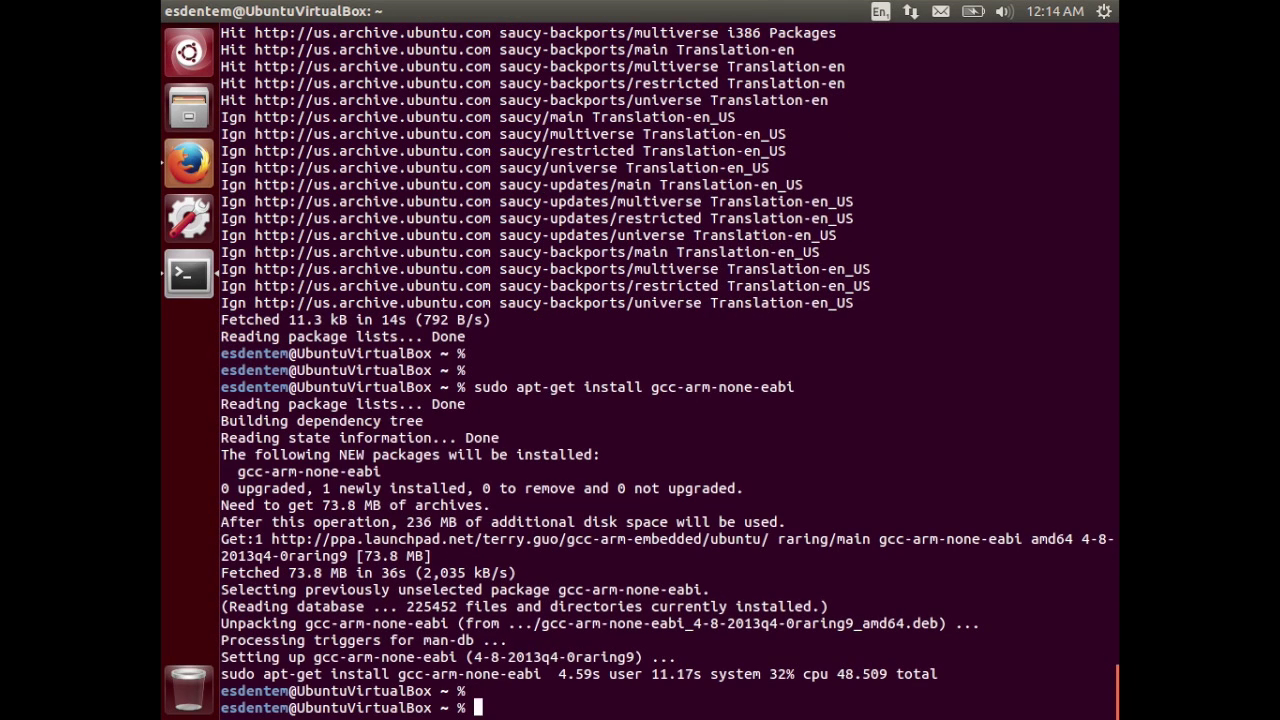
text(clear)
Install paparazzi-jsbsim and clear the terminal screen
key(Return)
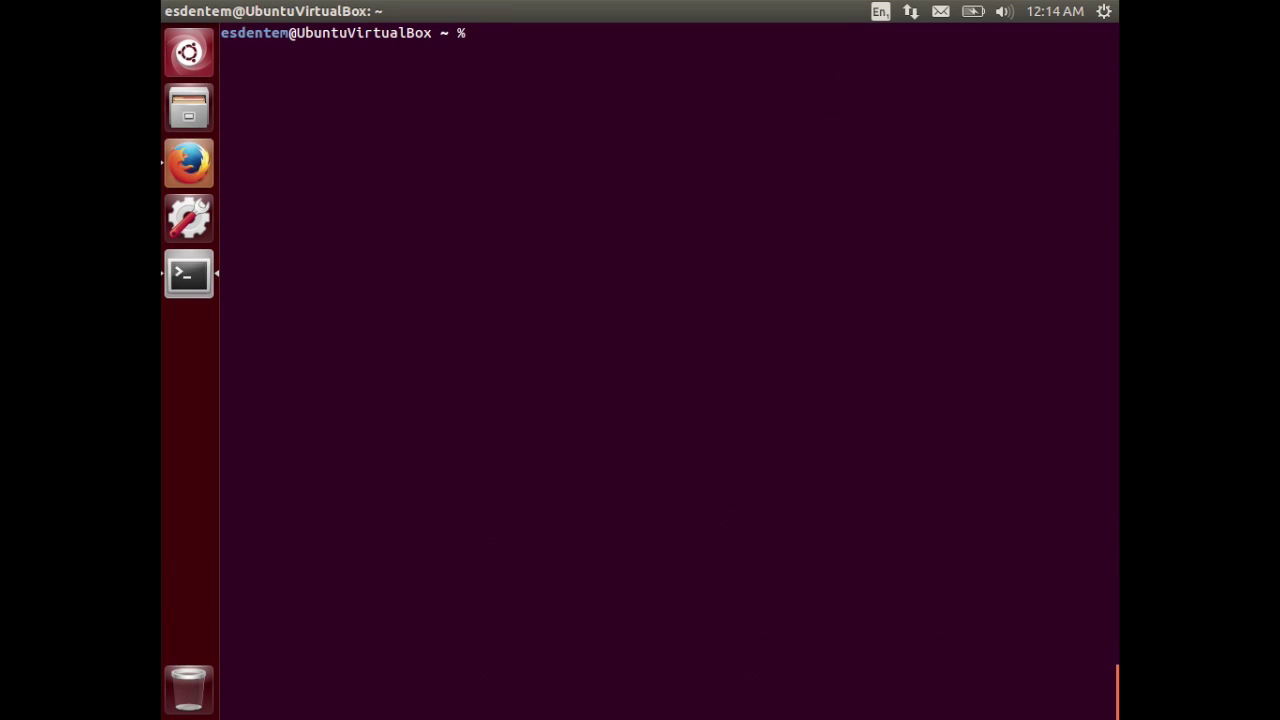
text(sudo apt-get insta)
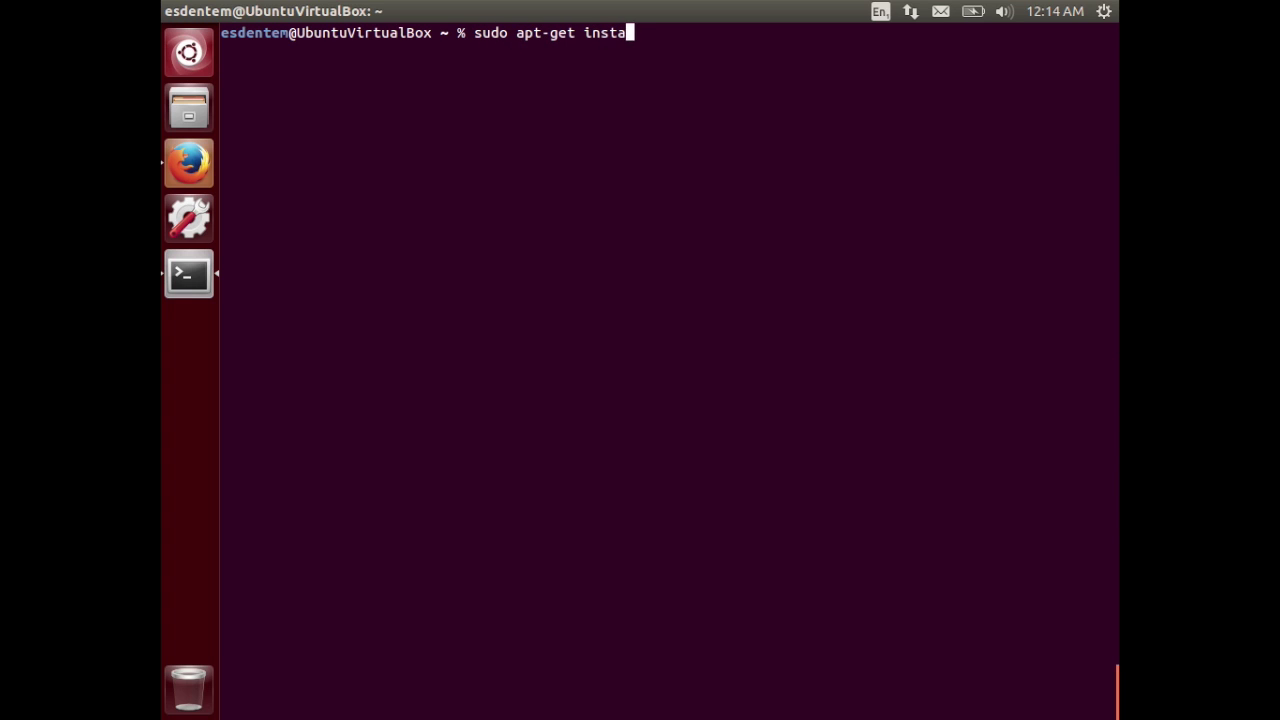
text(ll paparazzi-jsbsim)
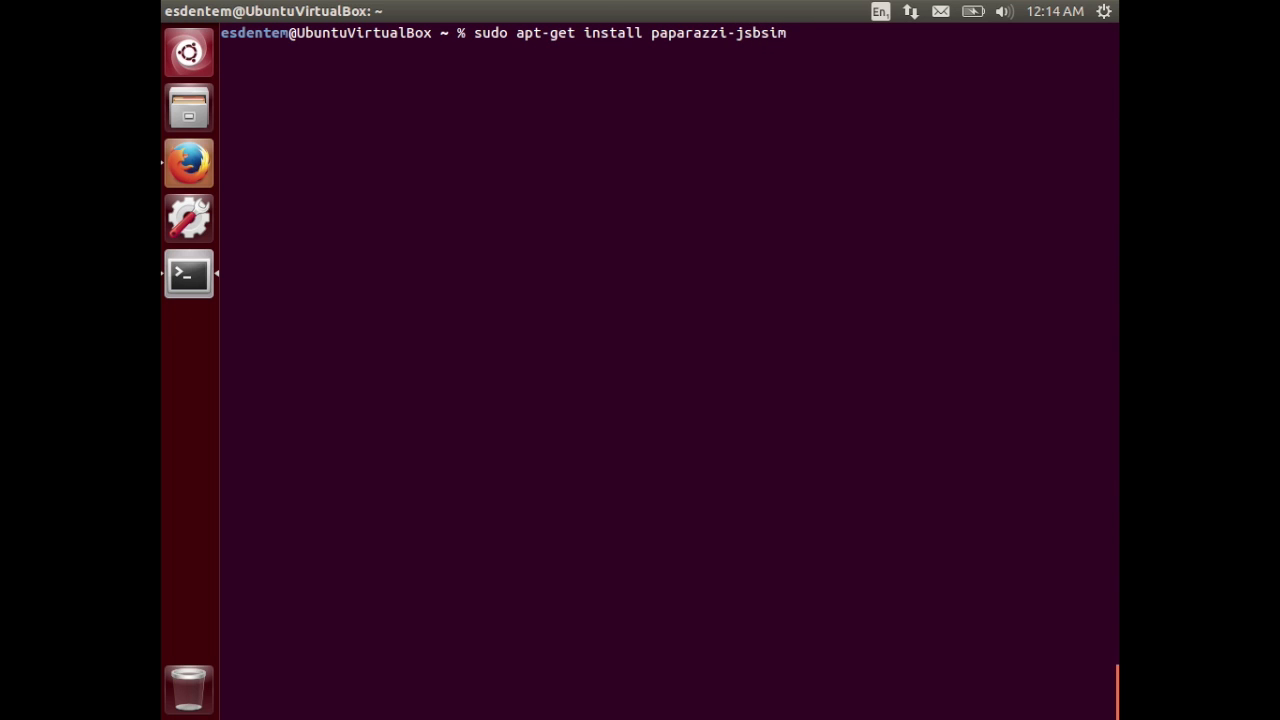
key(Return)
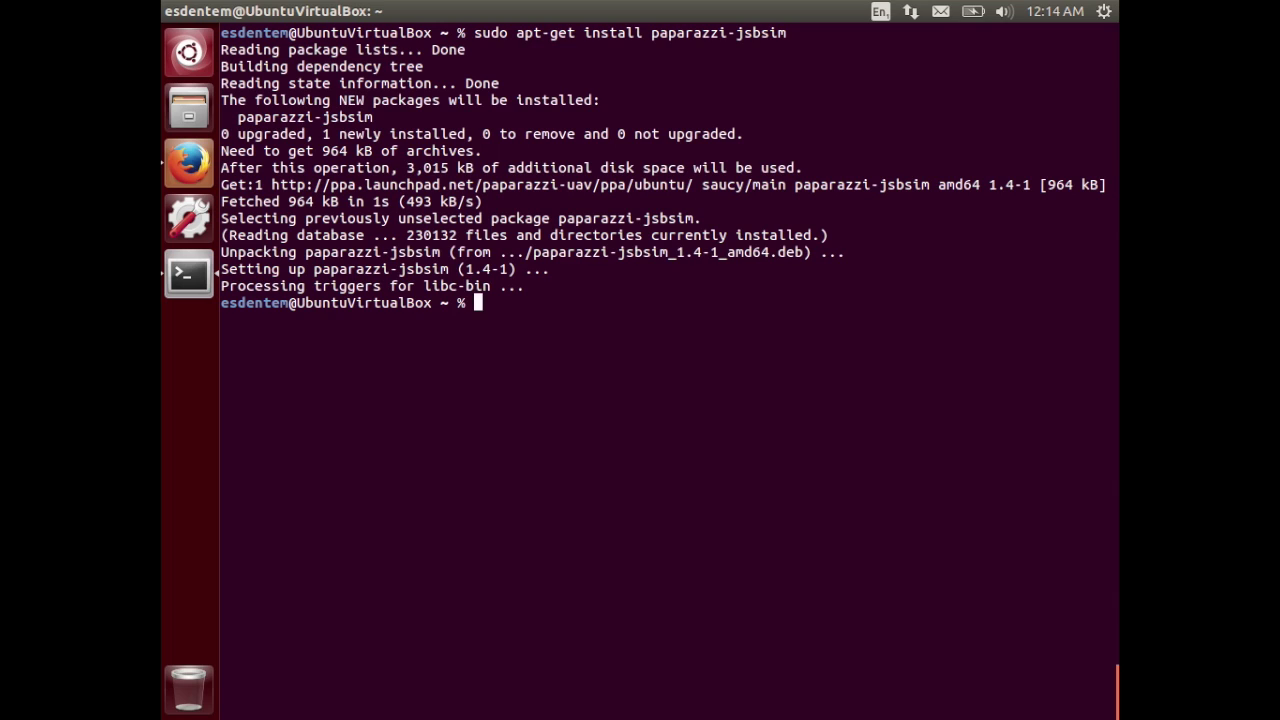
key(Return)
key(Return)
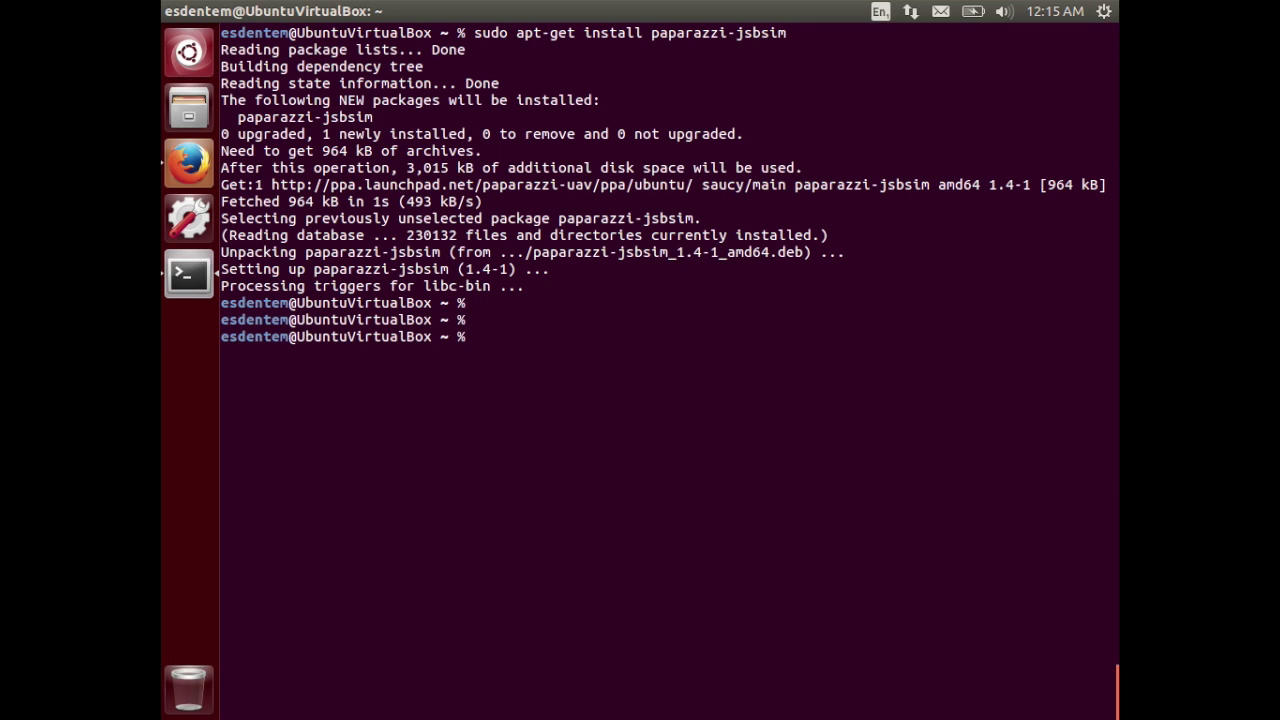
text(clear)
key(Return)
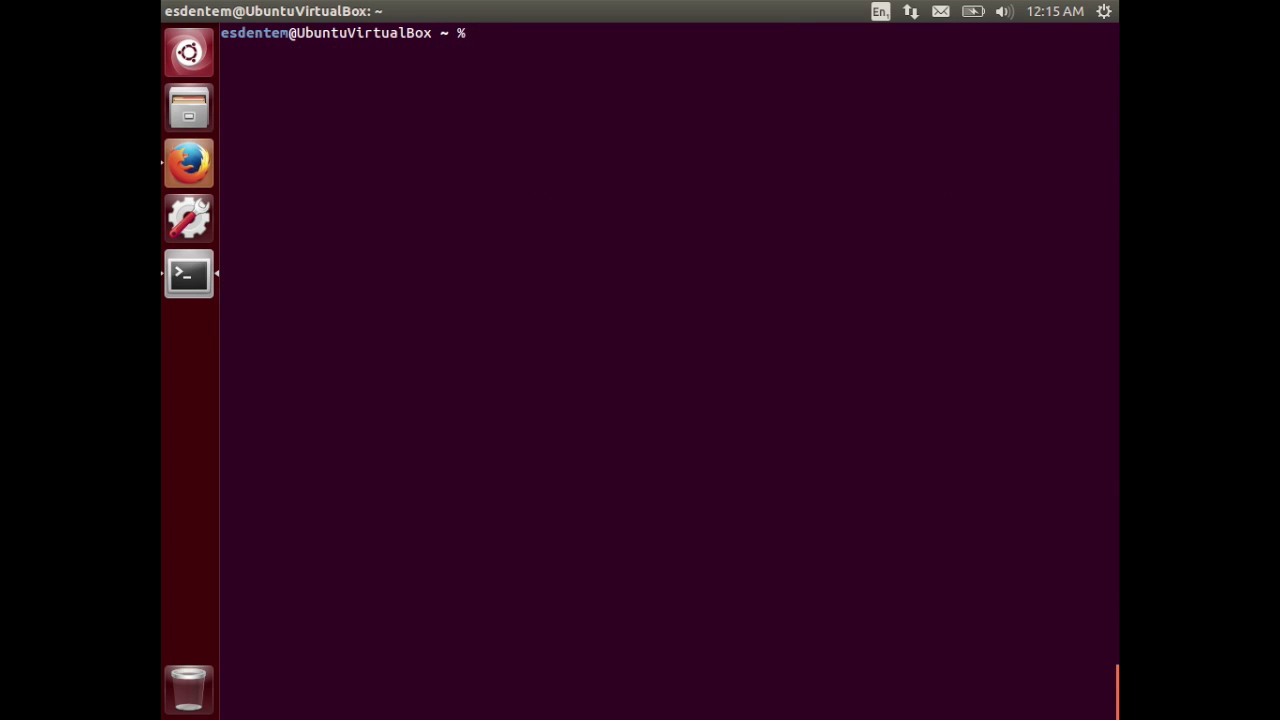
Add the current user account to the dialout group with sudo adduser
key(Return)
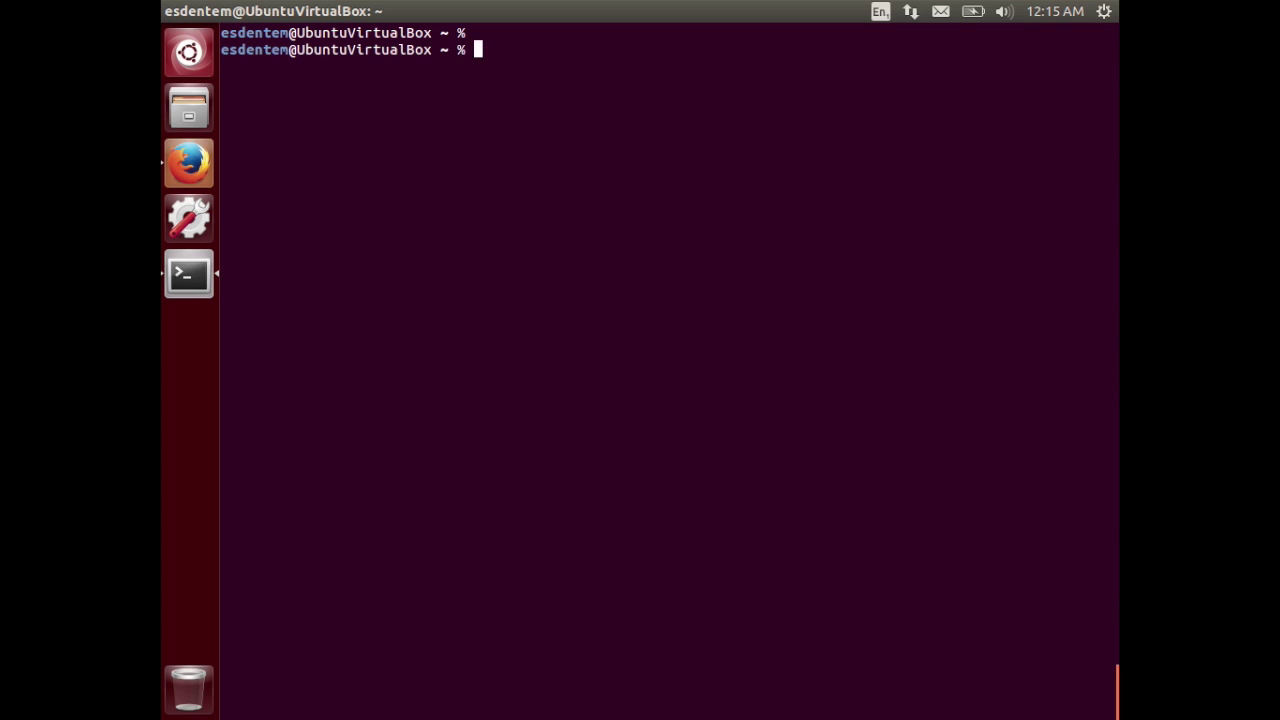
text(sudo adduser esdentem di)
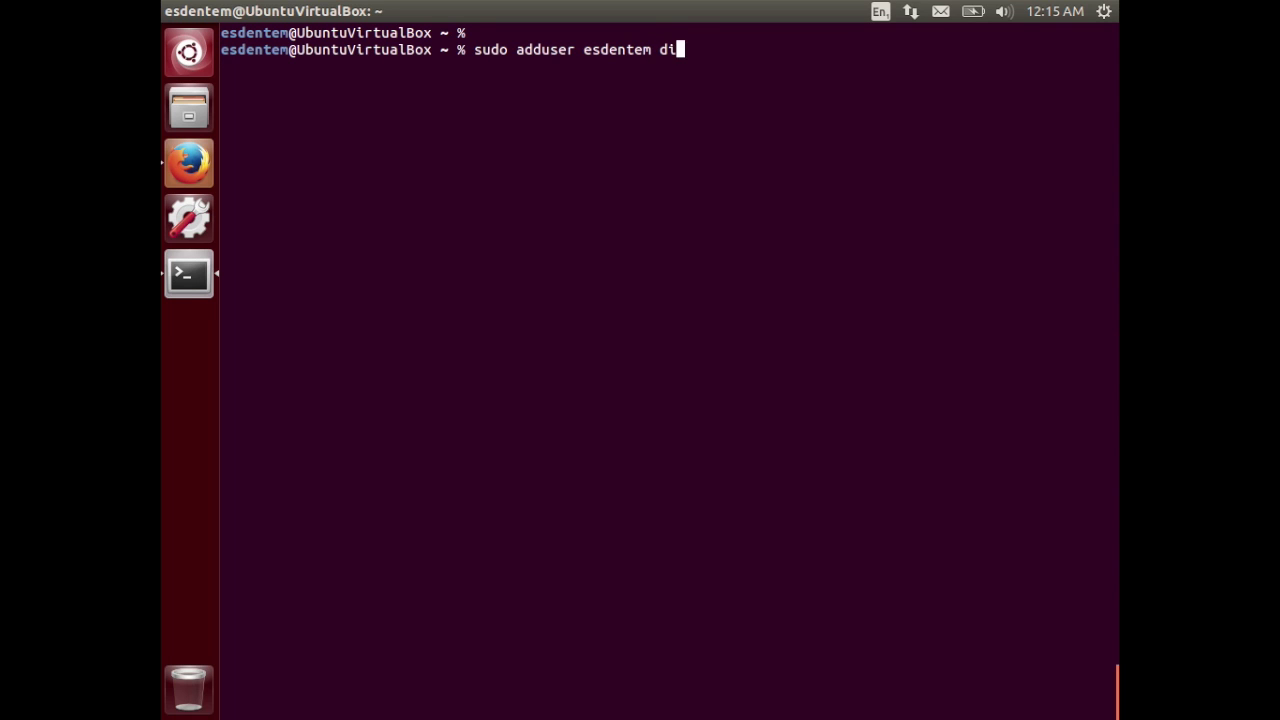
text(alout)
key(Return)
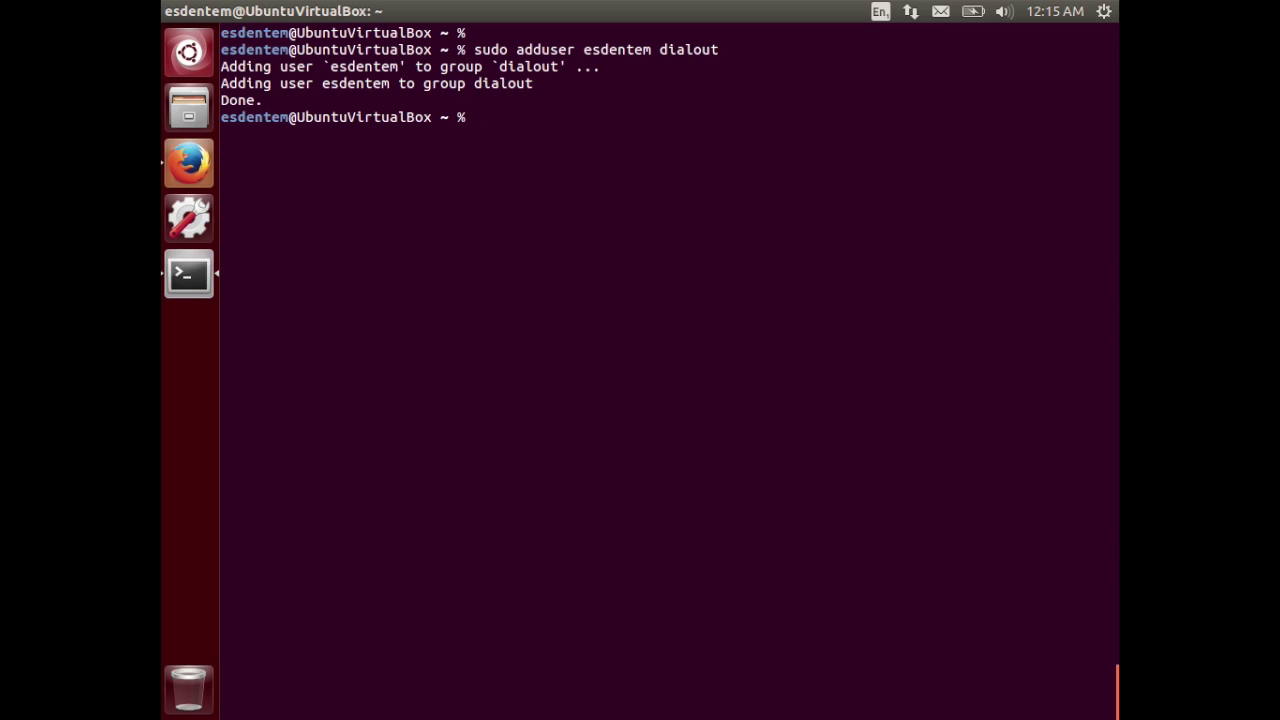
key(Return)
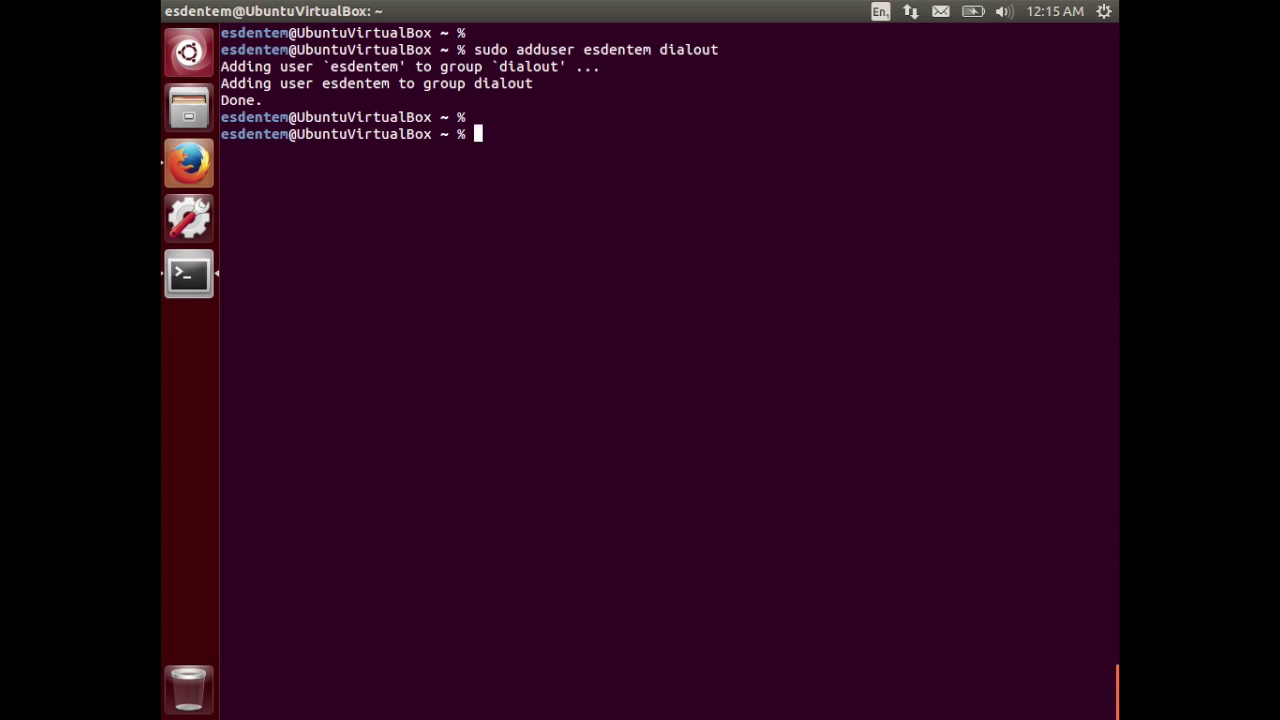
text(clear)
key(Return)
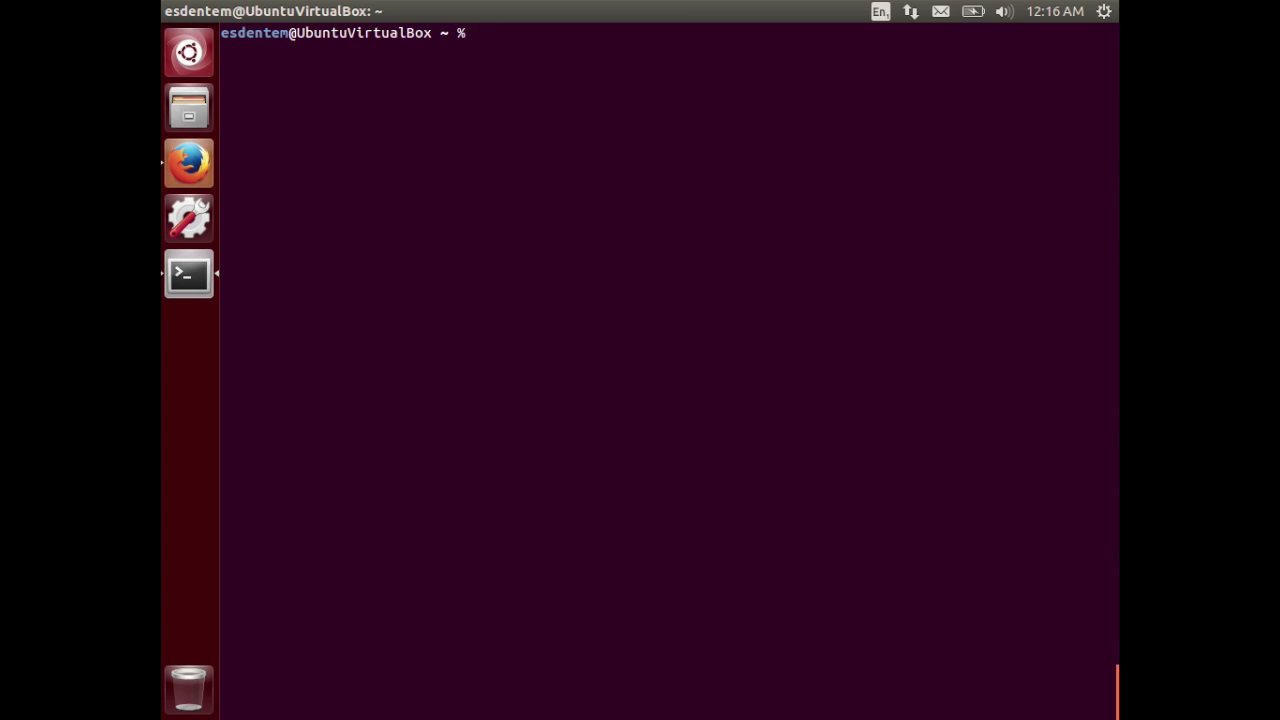
key(Return)
key(Return)
text(git clone )
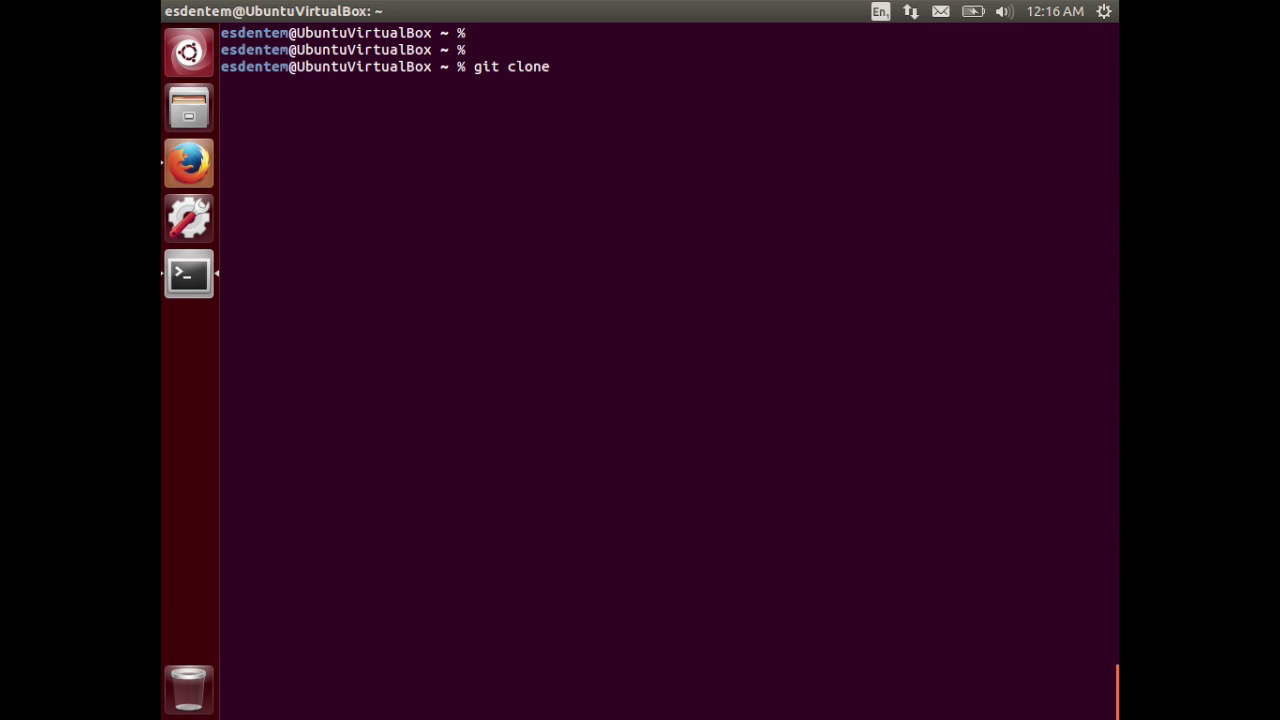
text(https://github.com/pap)
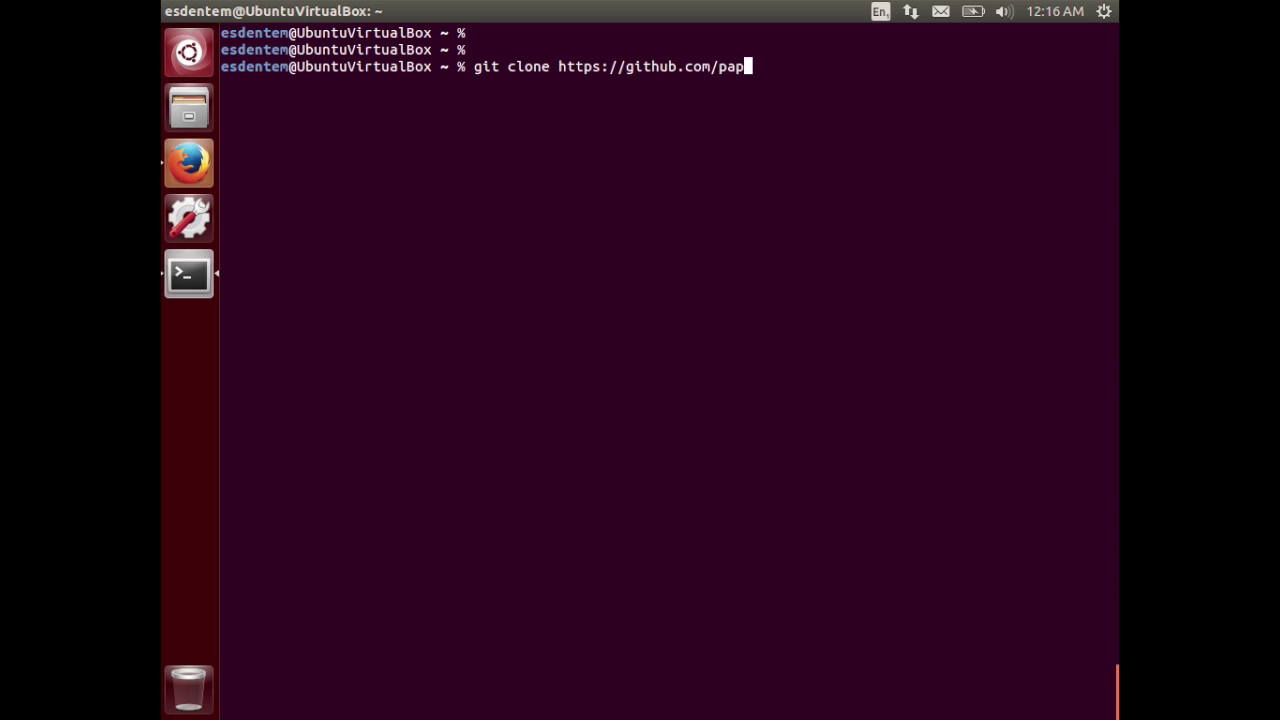
text(arazzi/papar)
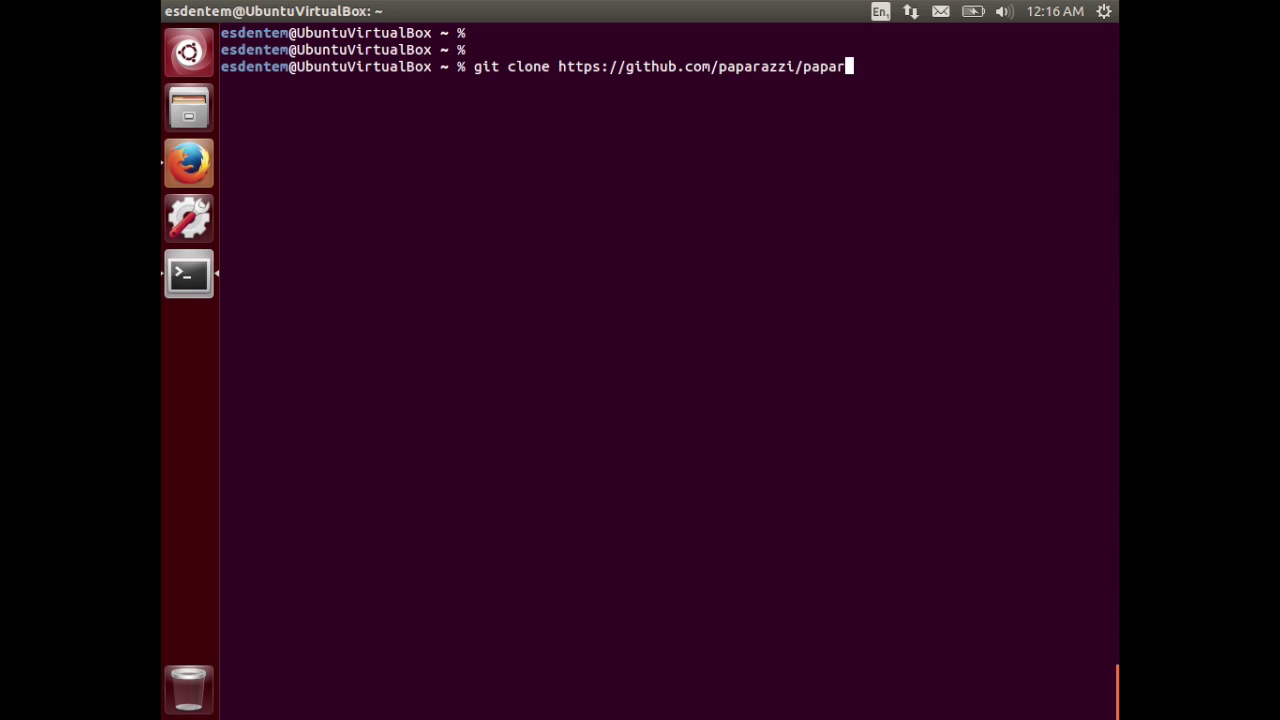
text(azzi.git)
key(Return)
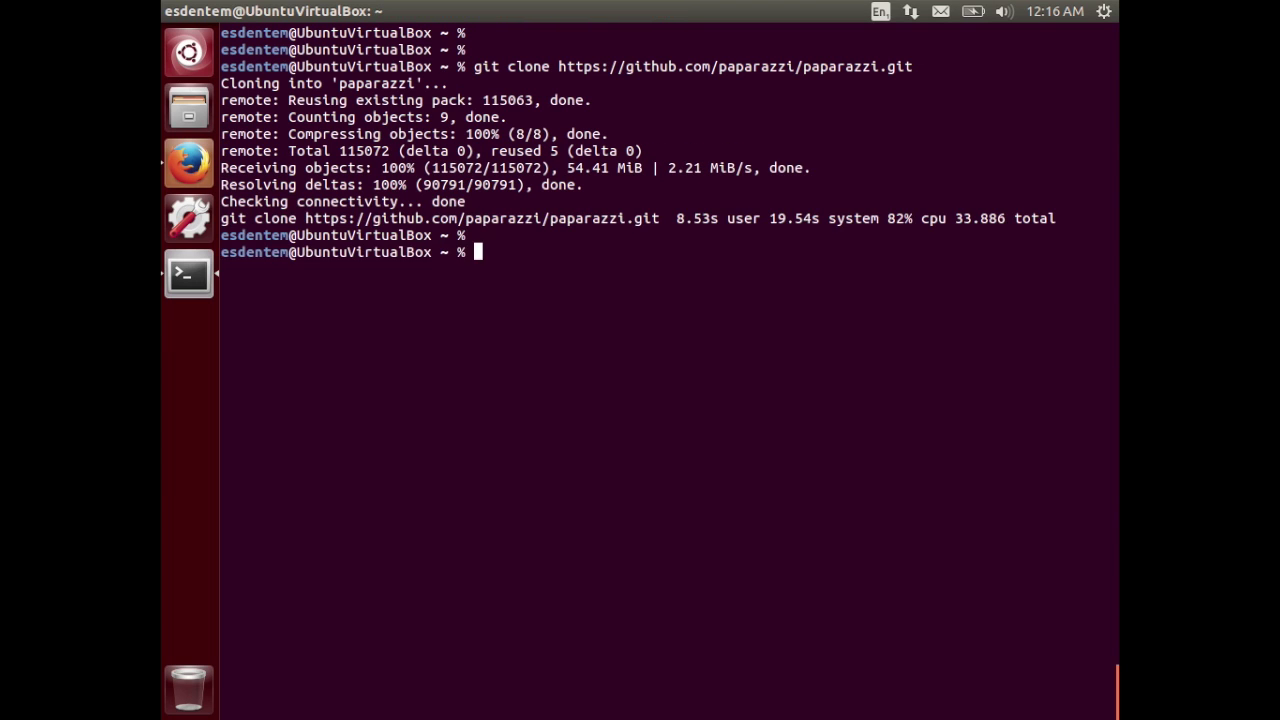
key(Return)
Enter the paparazzi folder and build it with make
text(cd pap)
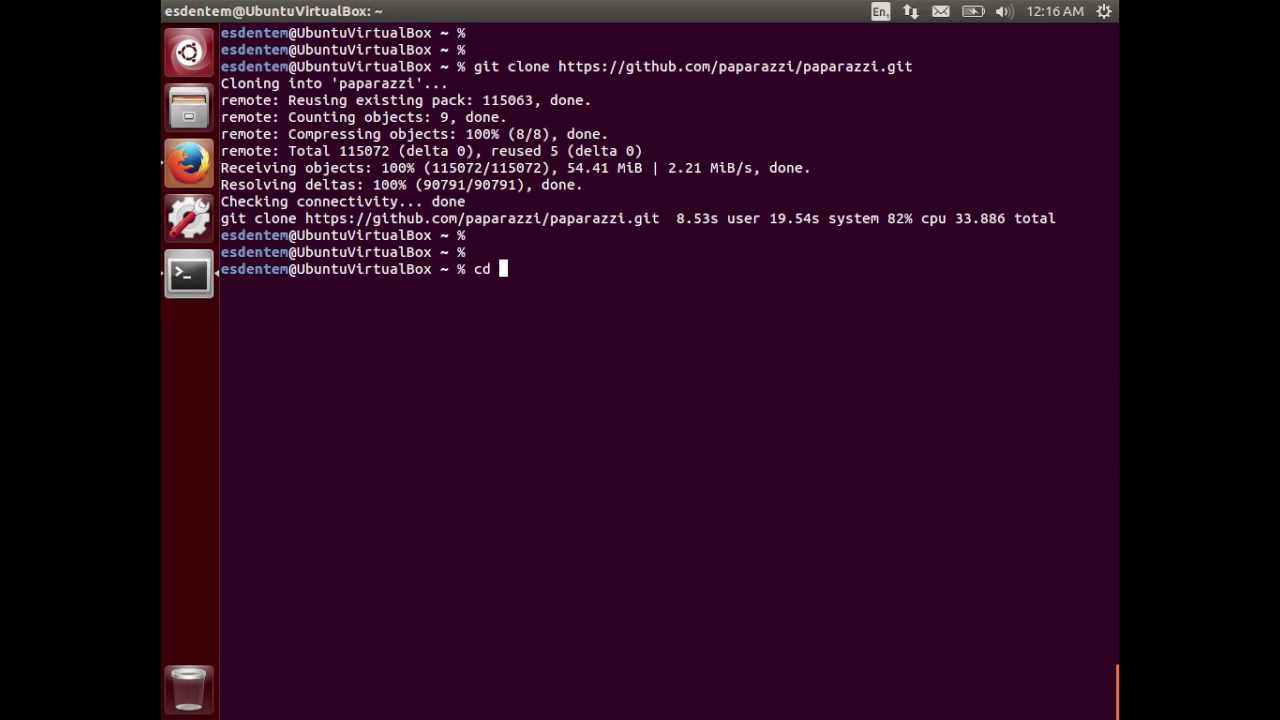
key(Tab)
key(Return)
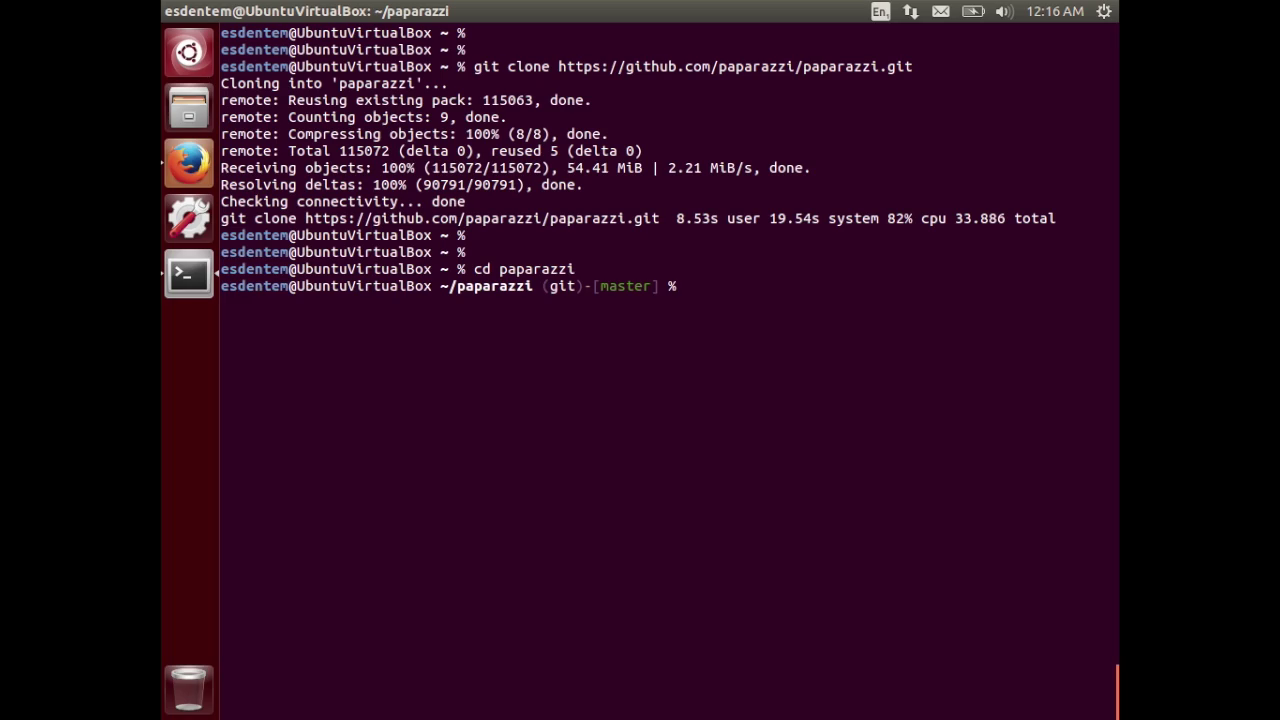
text(make)
key(Return)
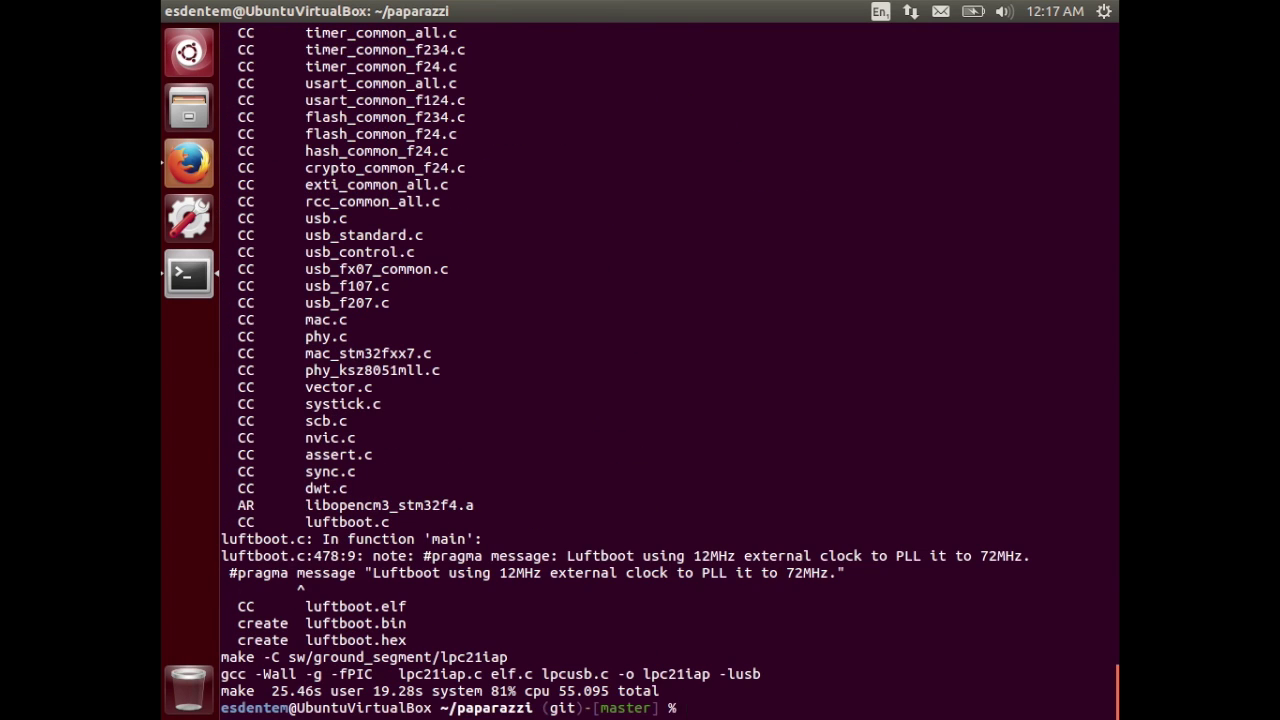
key(Return)
key(Return)
Clear the screen and enter the ./paparazzi launcher command
text(clear)
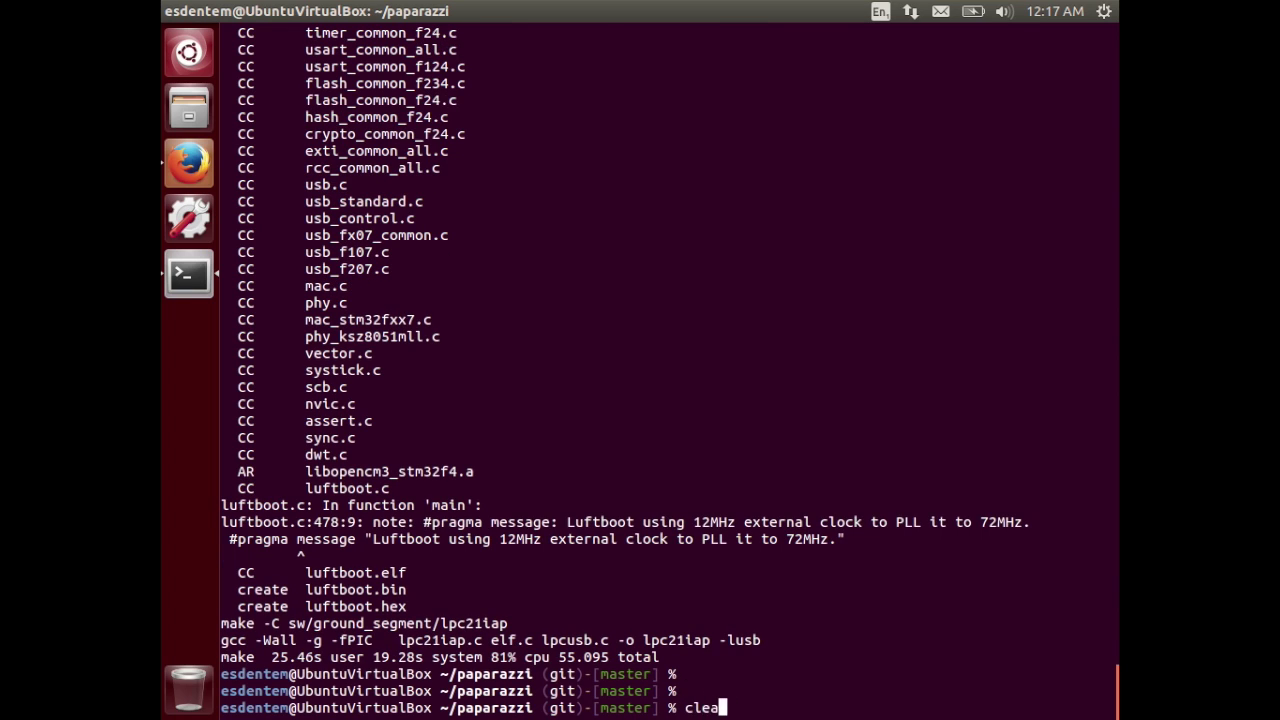
key(Return)
text(./pa)
key(Tab)
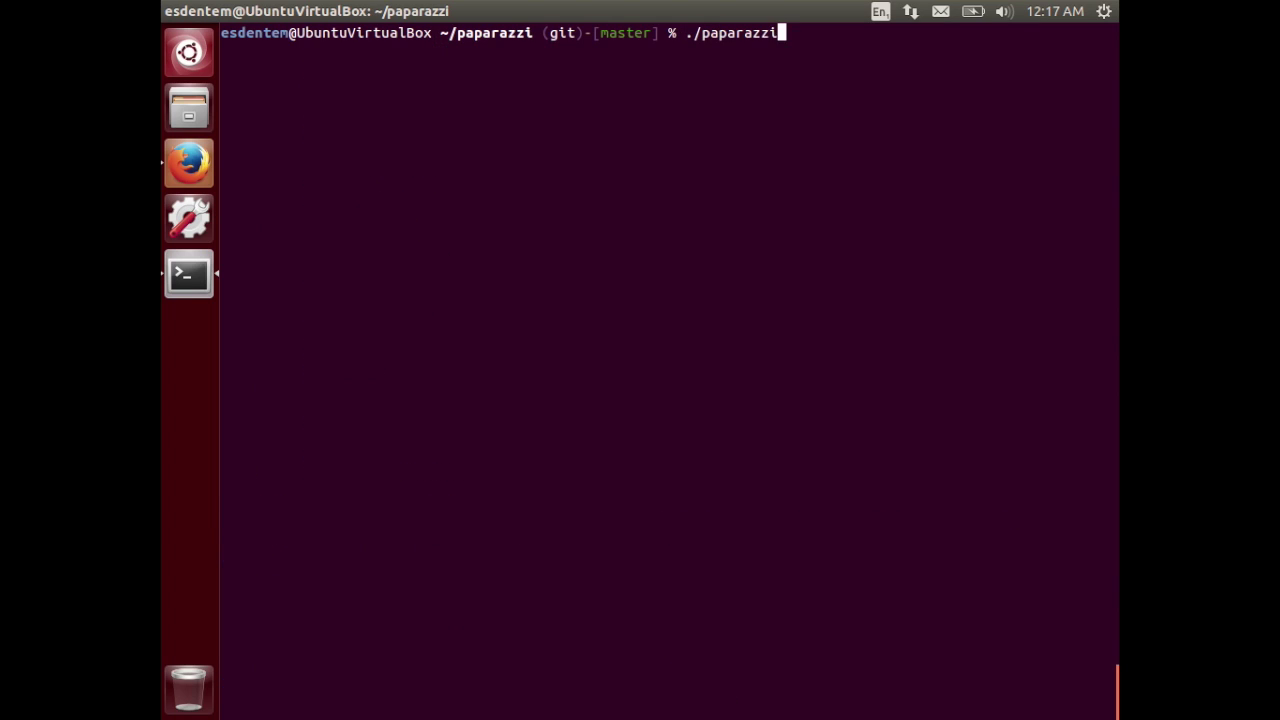
In Paparazzi Center, build Microjet for sim and run its Simulation with the sim simulator
key(Return)
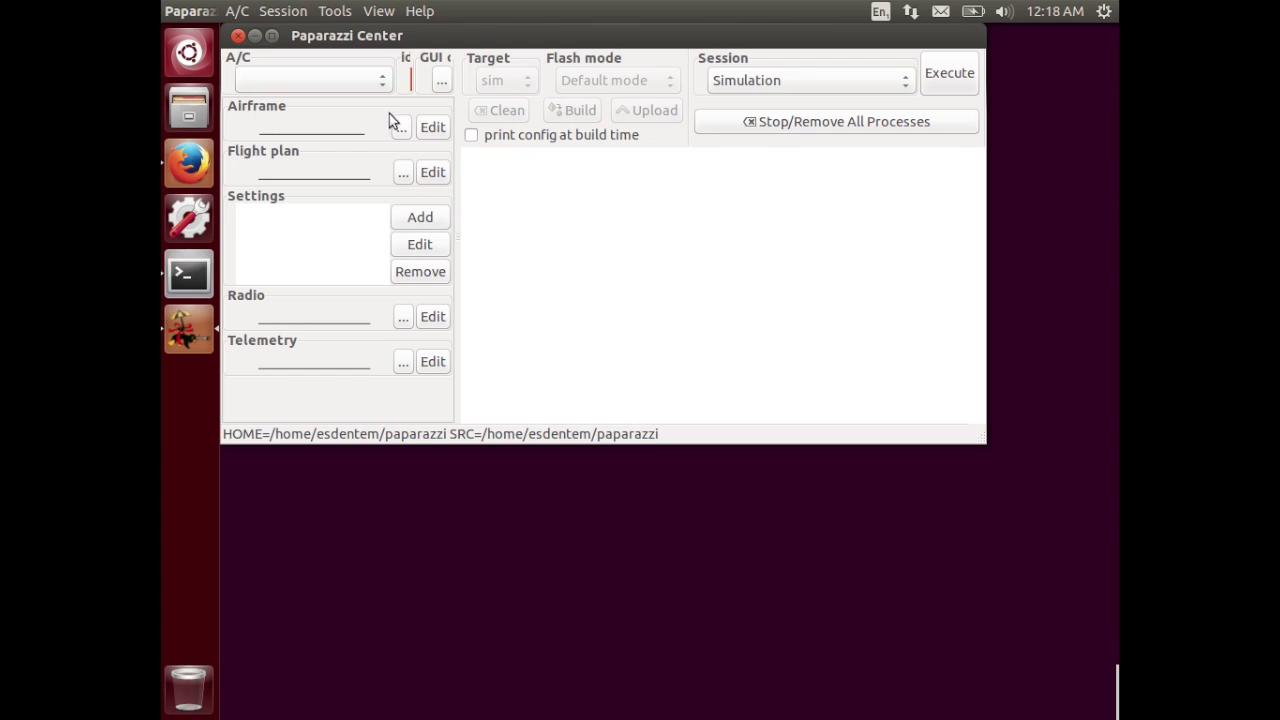
click(375, 84)
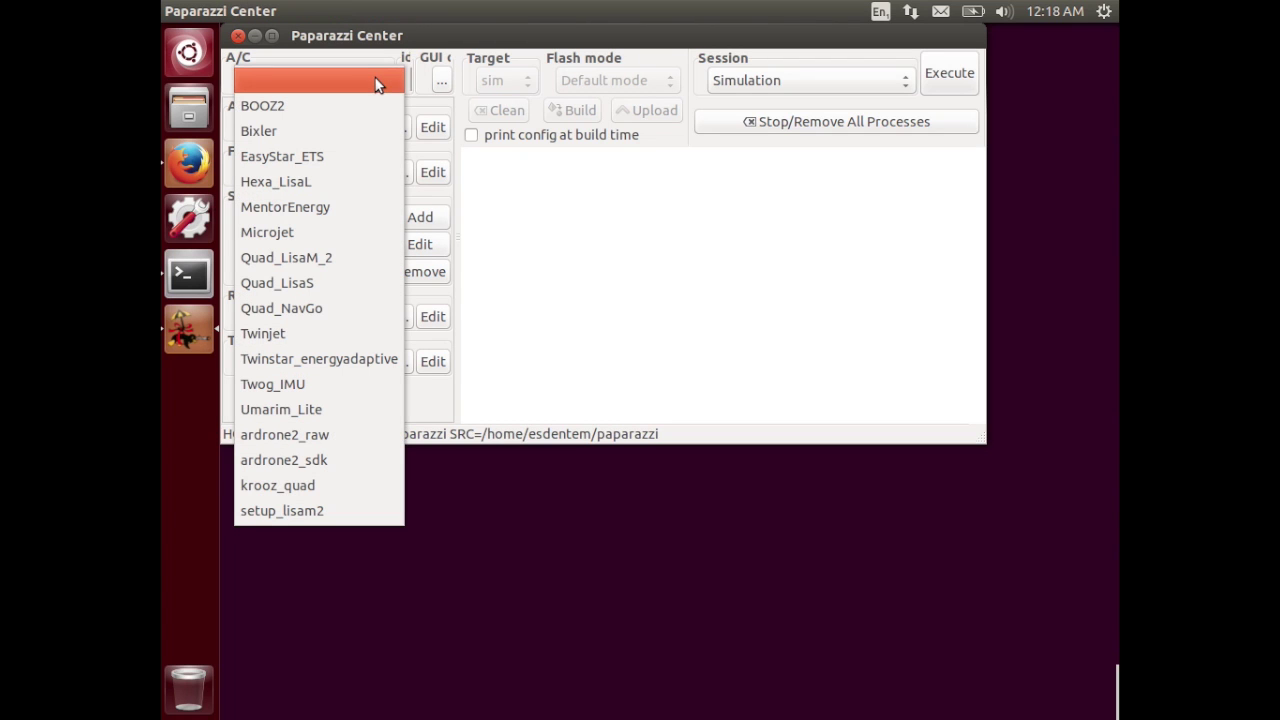
click(326, 234)
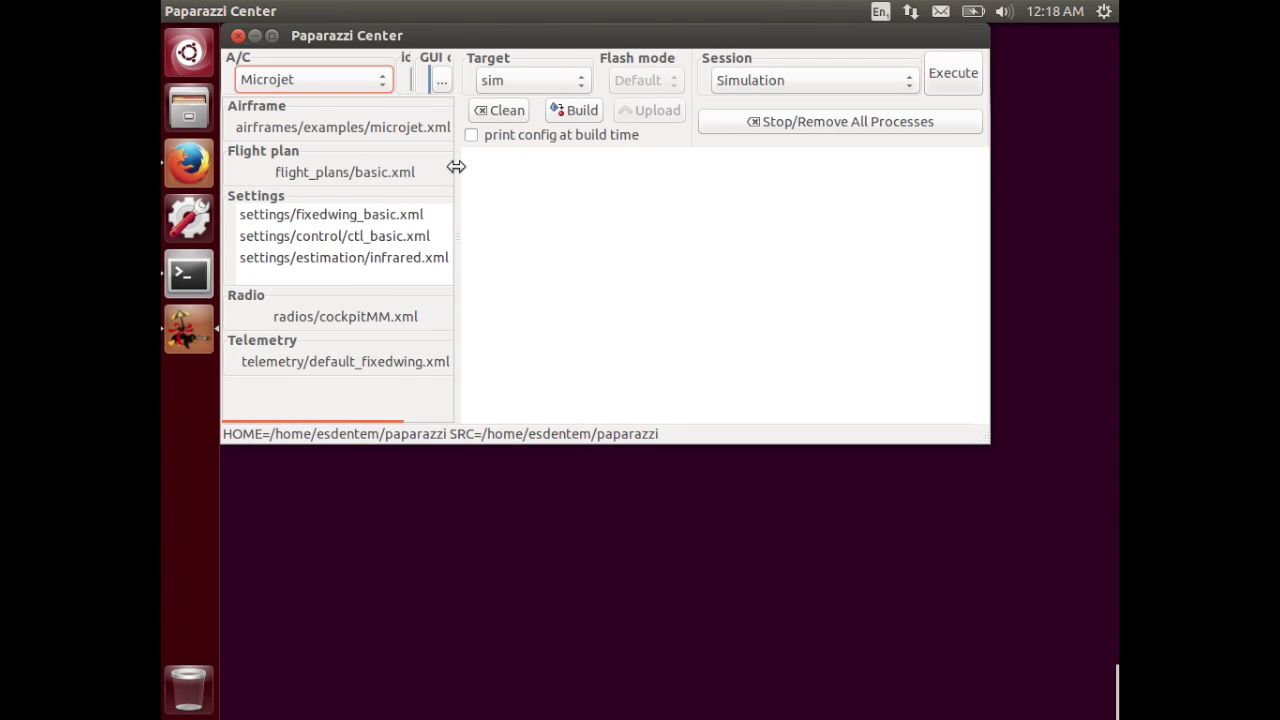
click(577, 112)
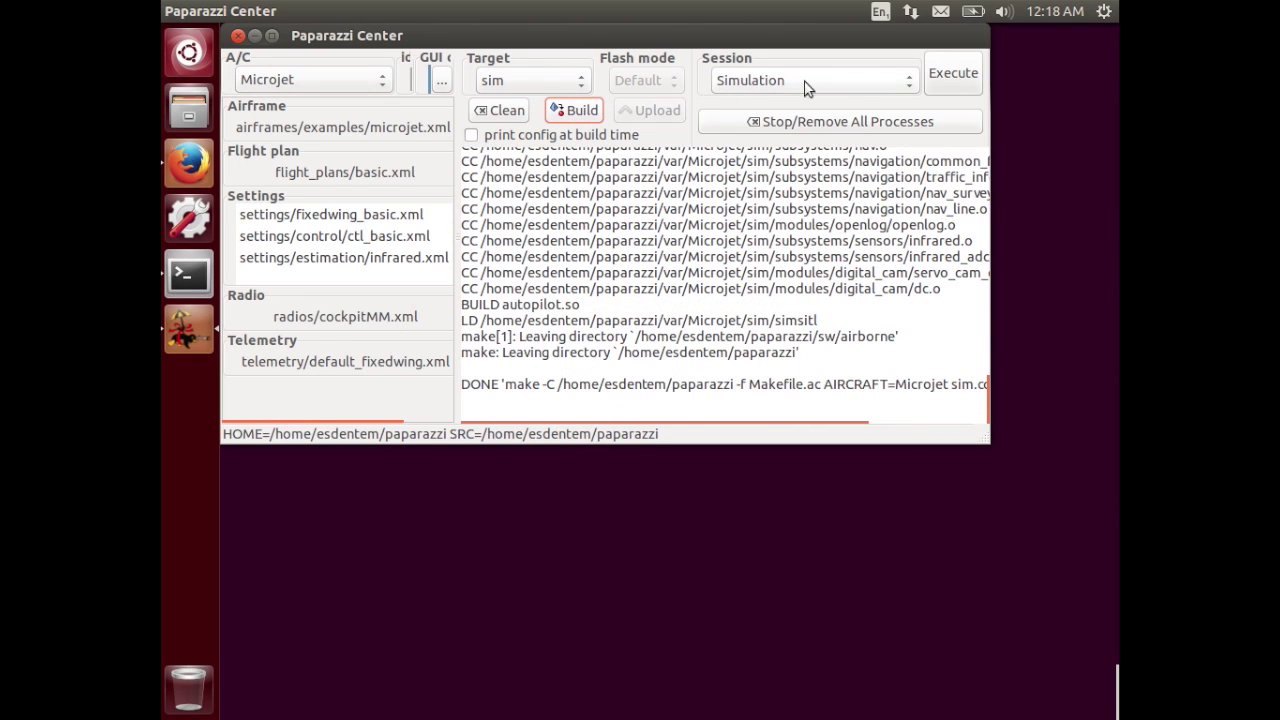
click(958, 80)
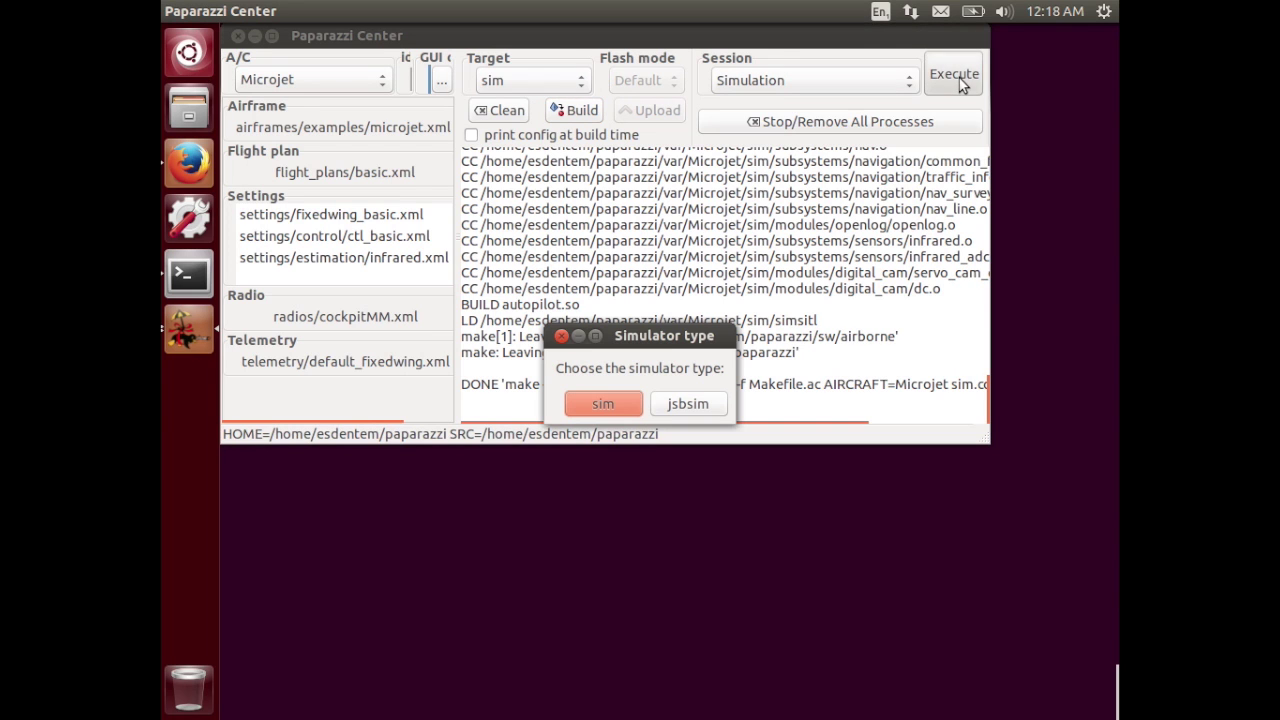
click(608, 406)
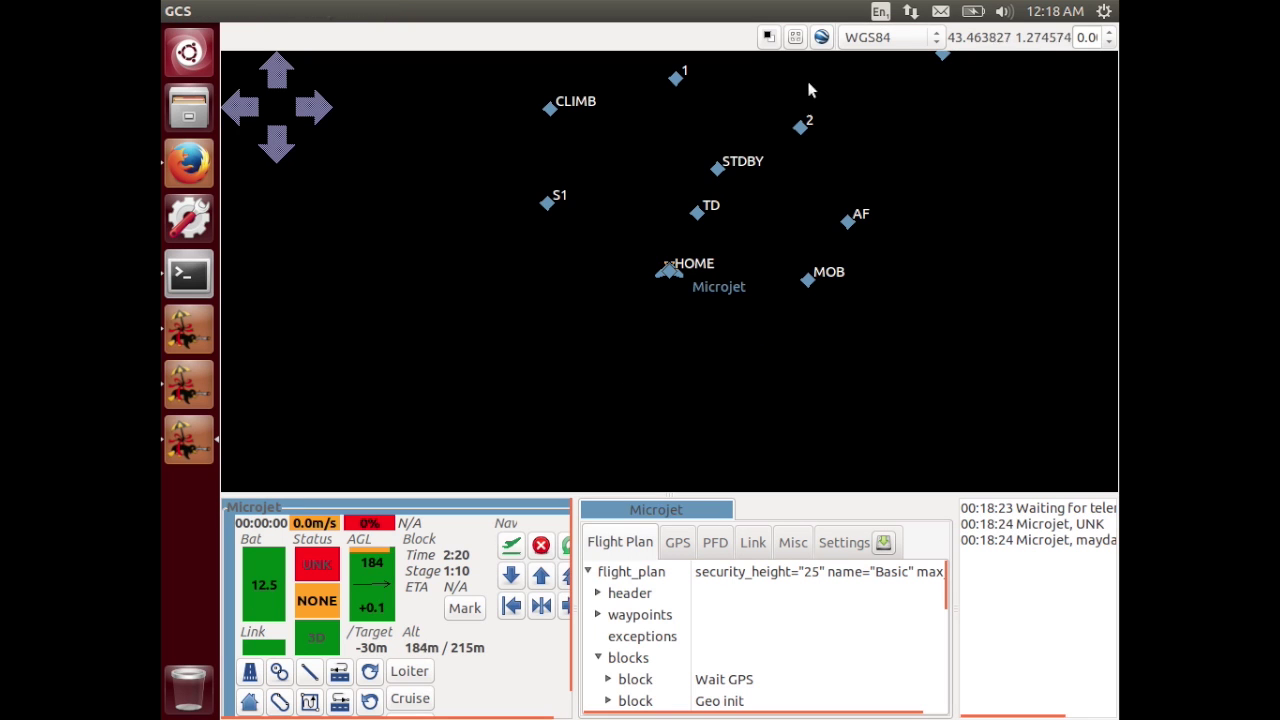
Load satellite imagery centred on the airfield, then launch the Microjet in the Takeoff block
click(822, 37)
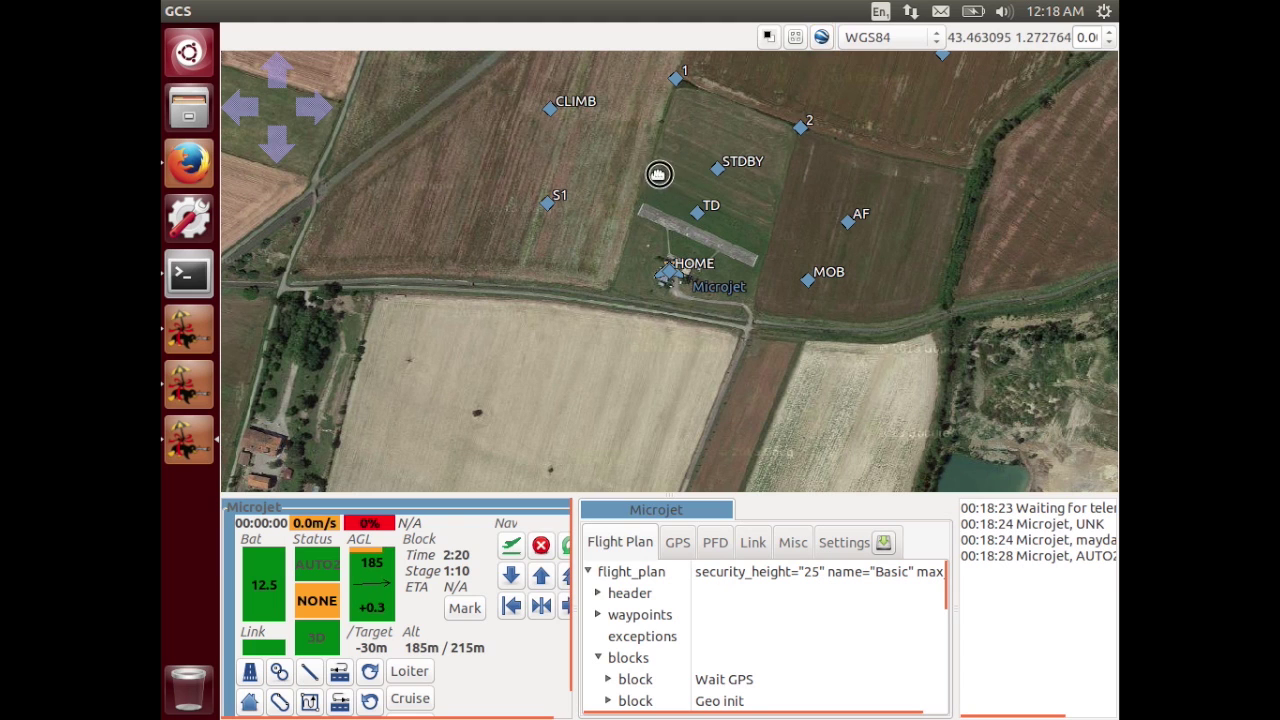
drag(663, 171, 609, 270)
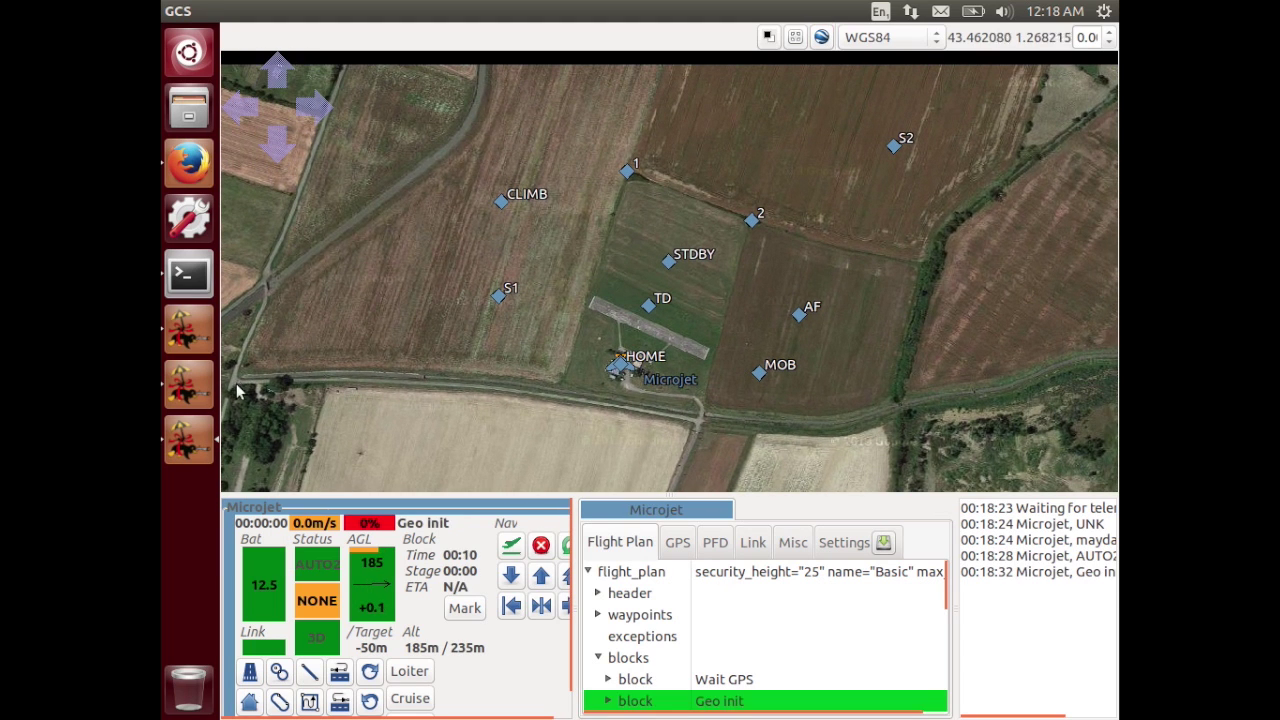
click(249, 673)
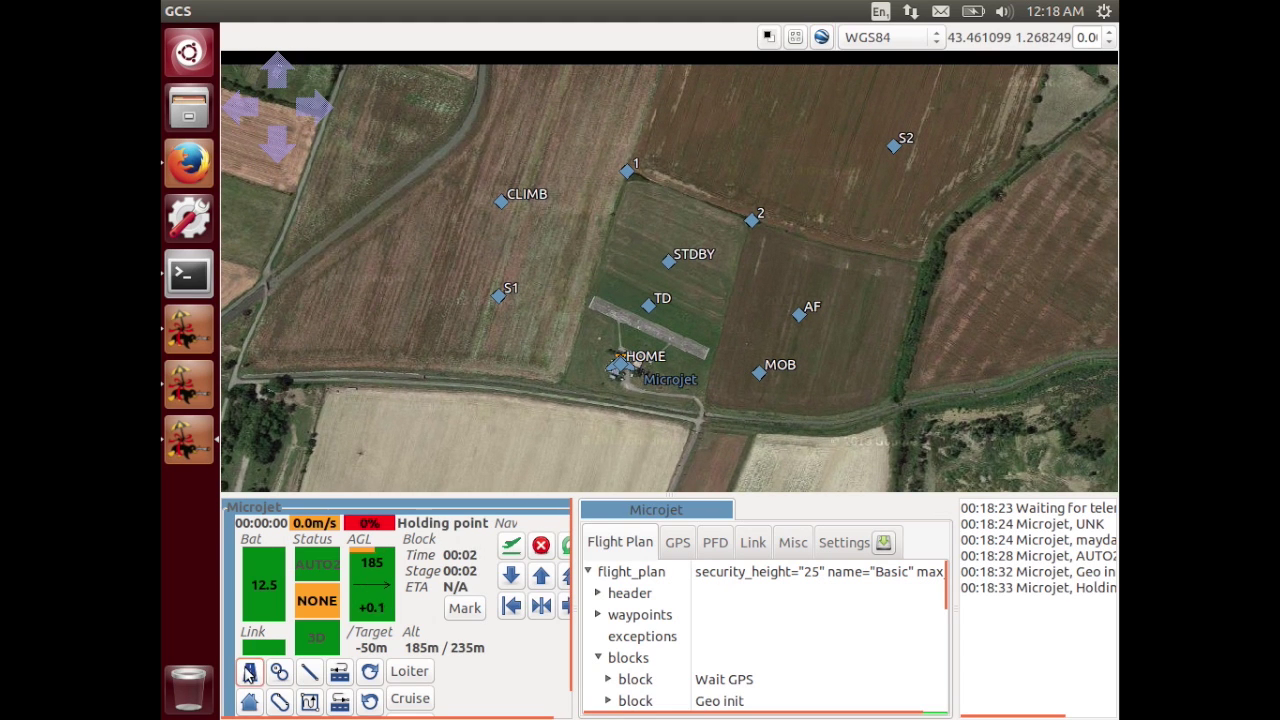
click(189, 385)
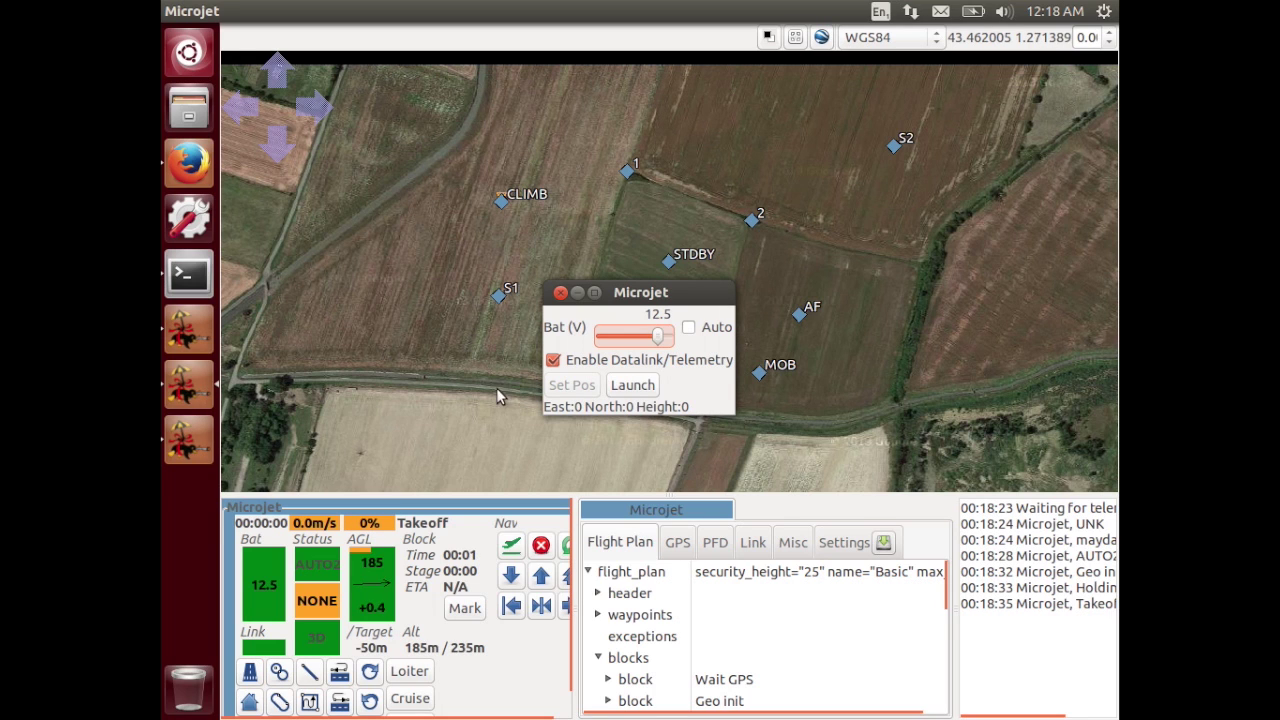
click(632, 385)
drag(620, 286, 845, 562)
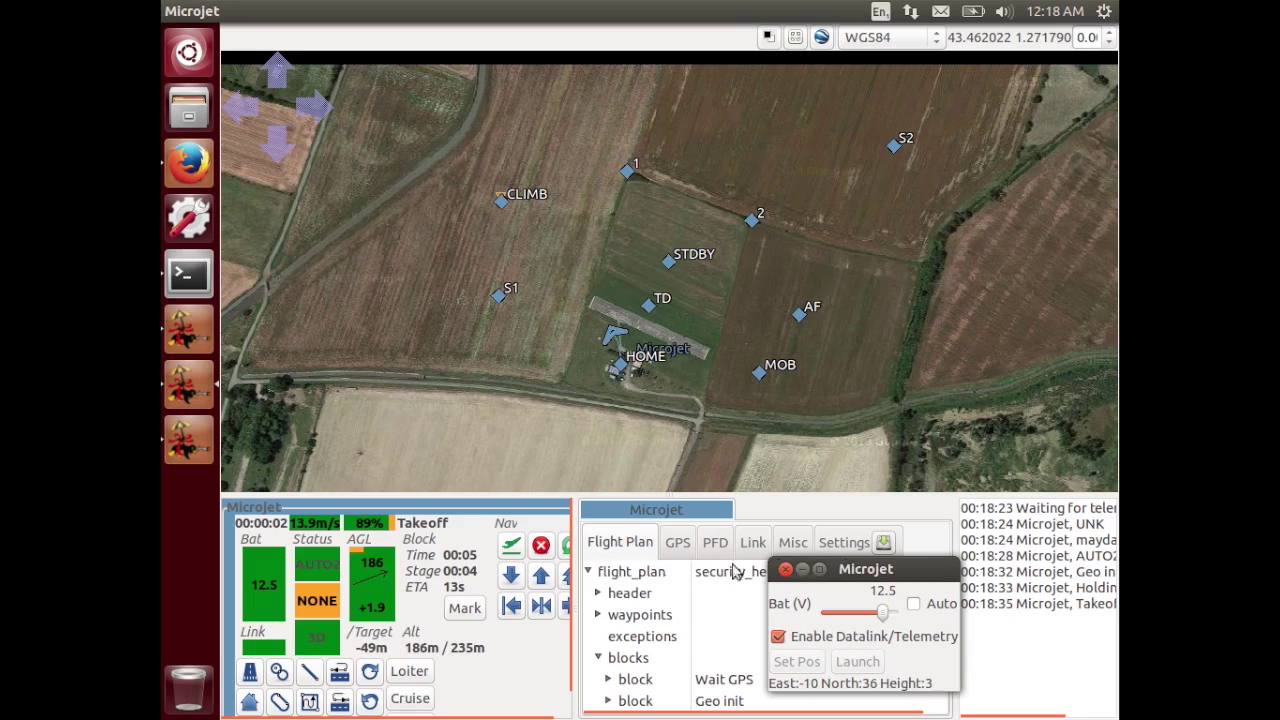